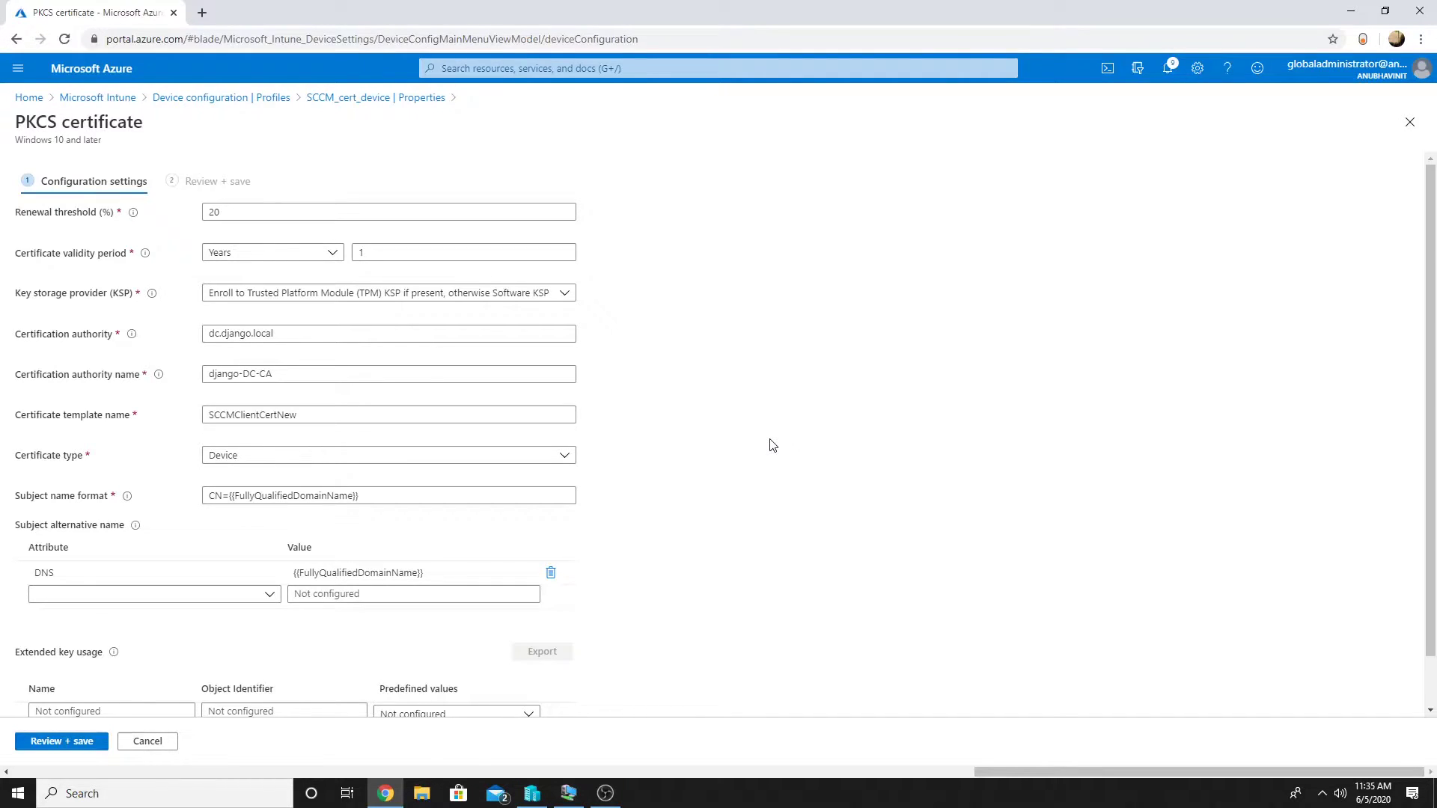
# Review the current profile's subject name CN={{FullyQualifiedDomainName}} and its DNS alternative name row
pyautogui.hotkey('alt', 'Tab')
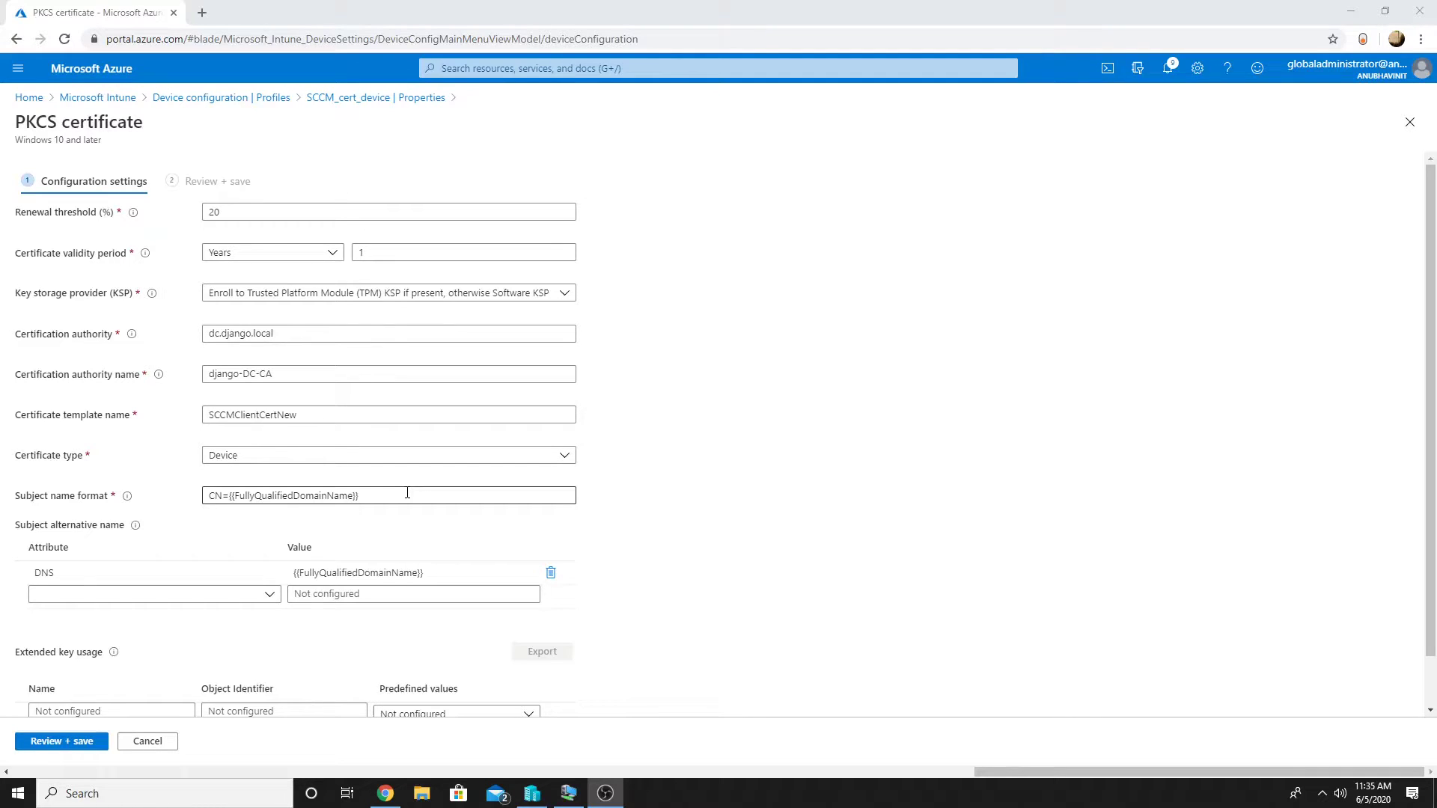
pyautogui.moveTo(407, 493); pyautogui.dragTo(209, 495)
pyautogui.moveTo(375, 495); pyautogui.dragTo(230, 498)
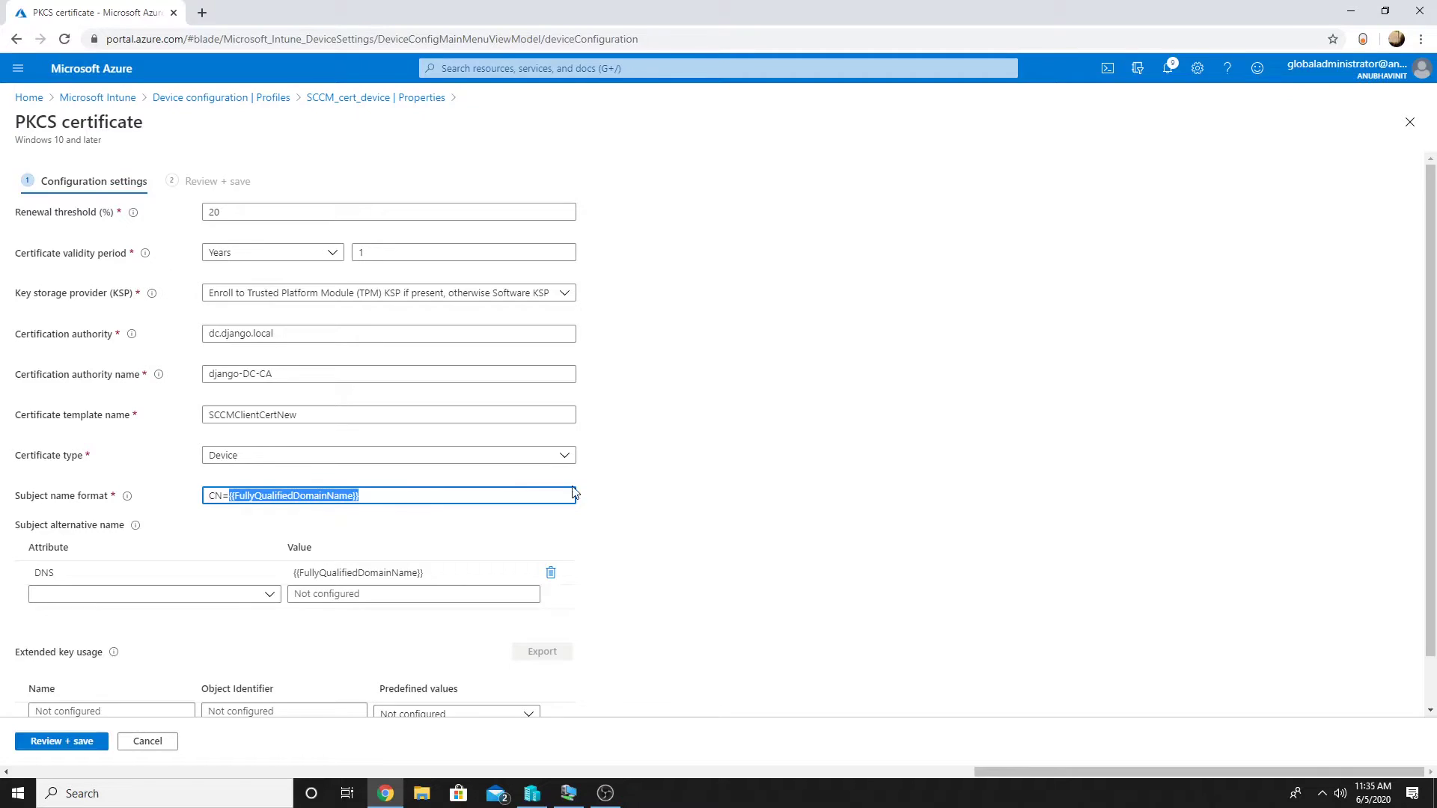
pyautogui.click(663, 488)
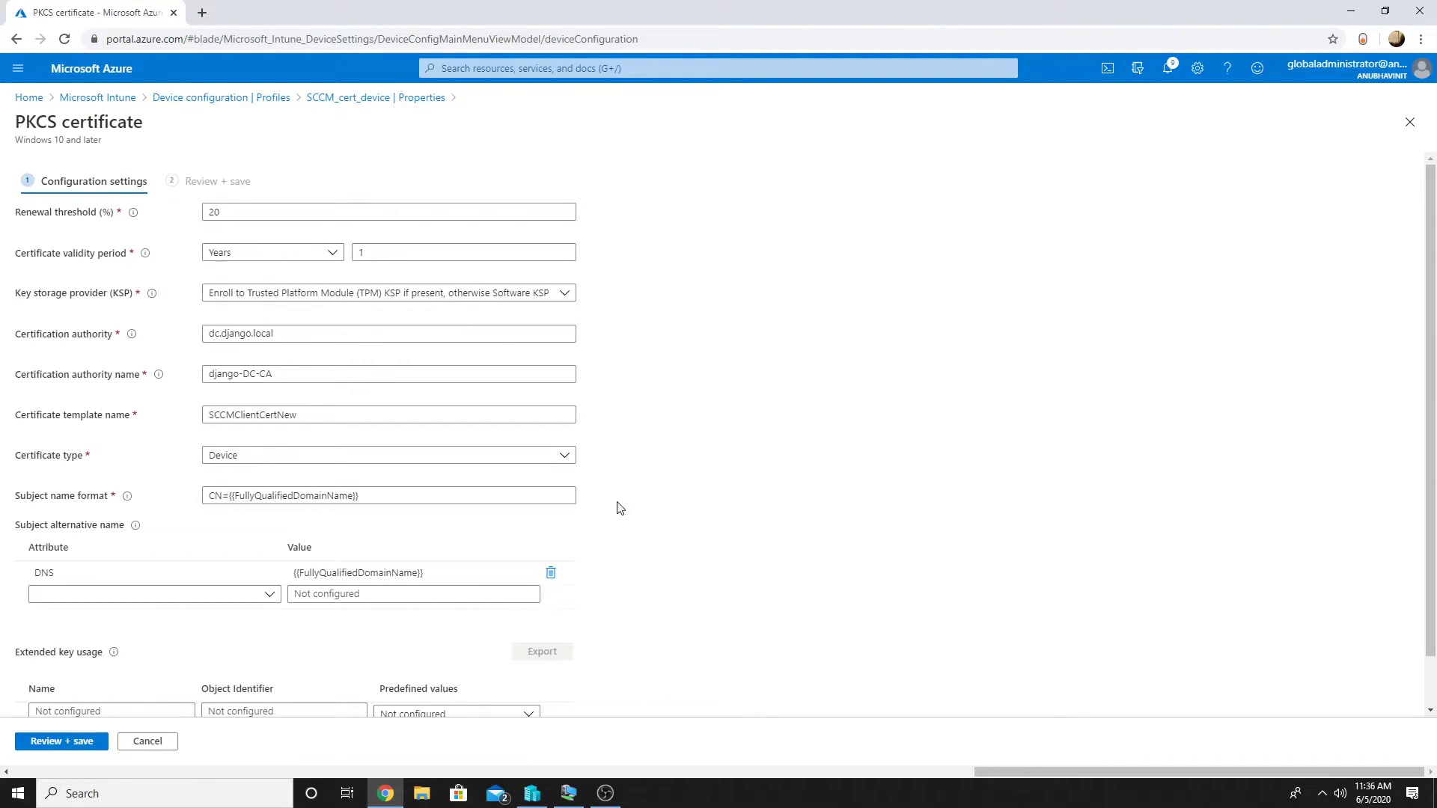
pyautogui.click(333, 567)
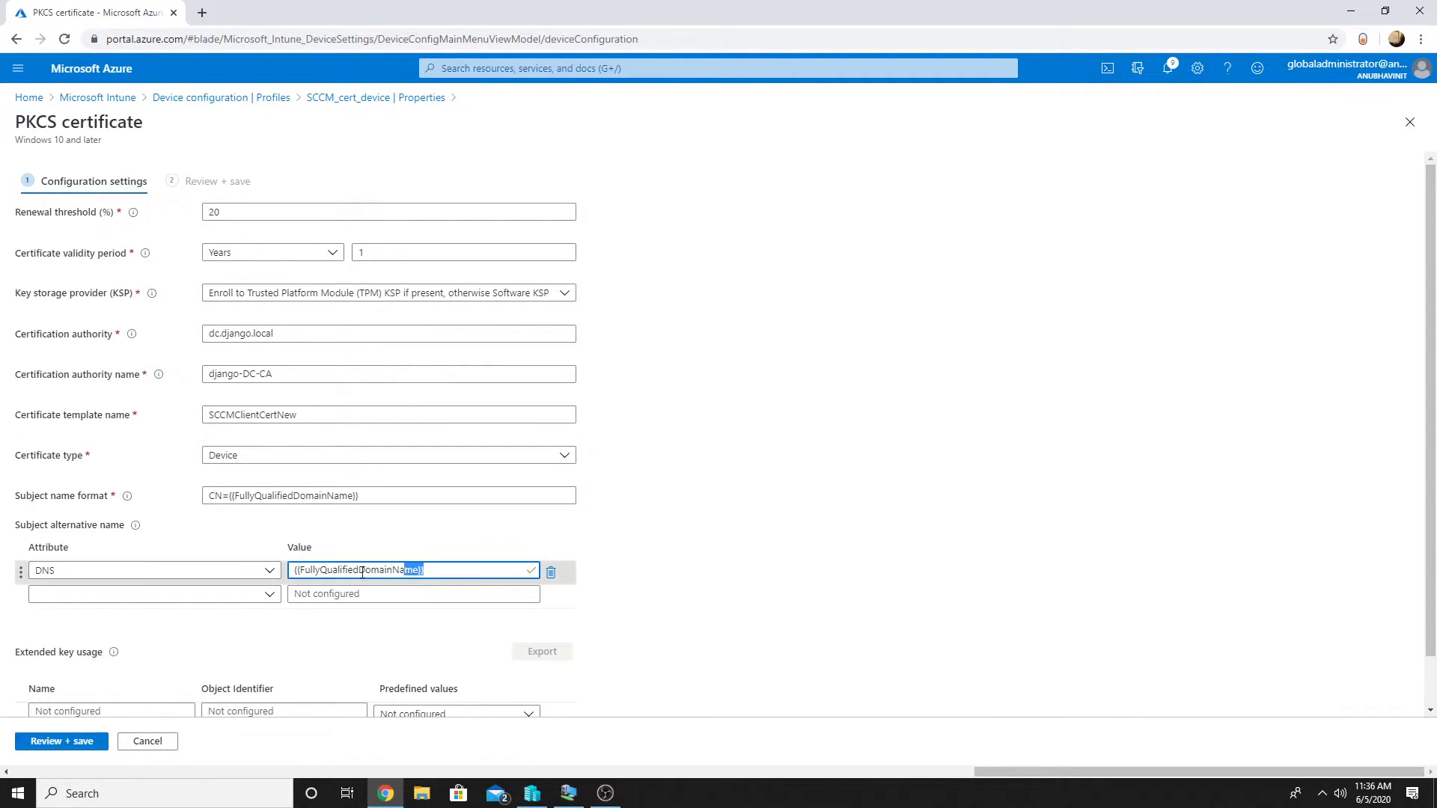
pyautogui.click(719, 477)
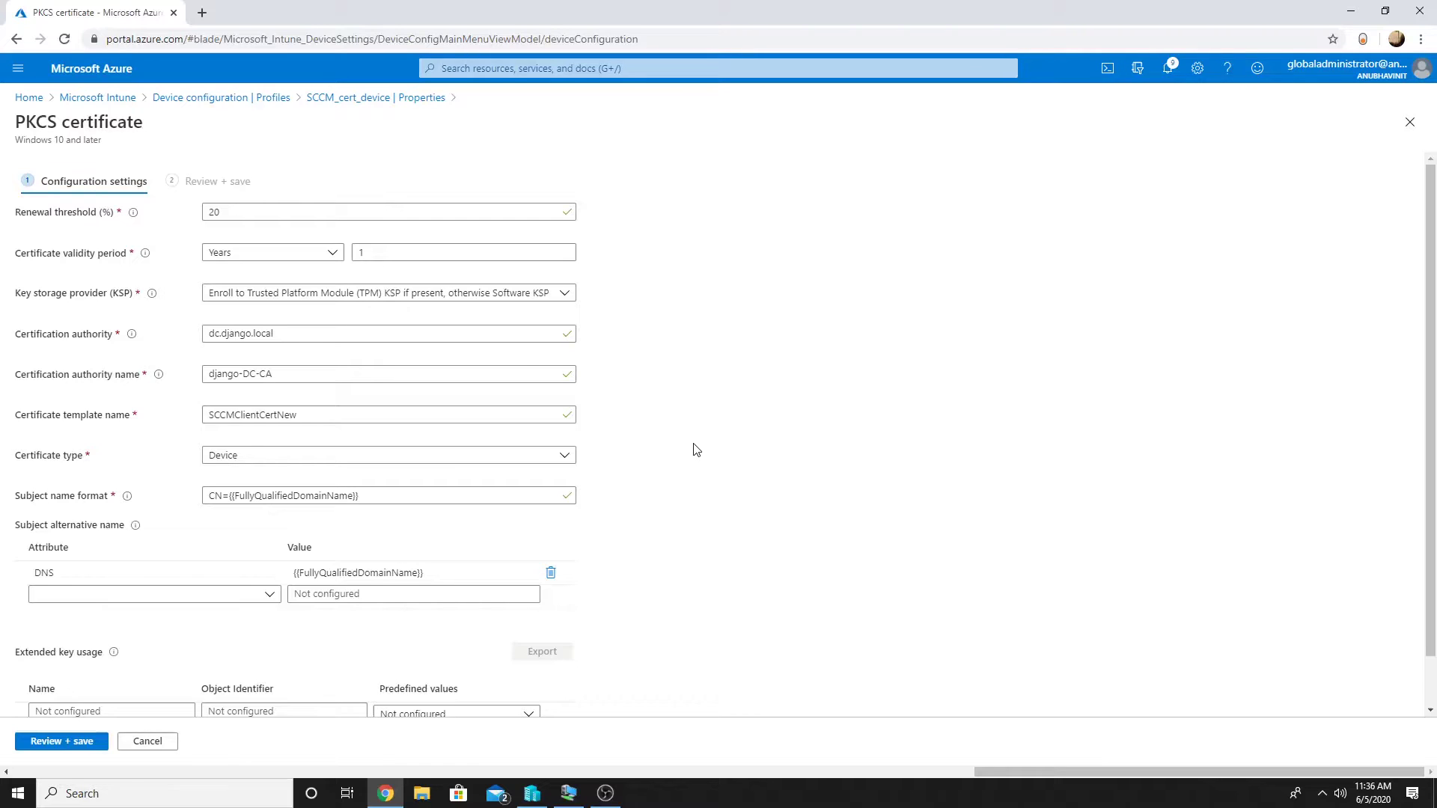
# Open the Cloud Join Device Certificate profile's configuration settings for editing
pyautogui.click(214, 100)
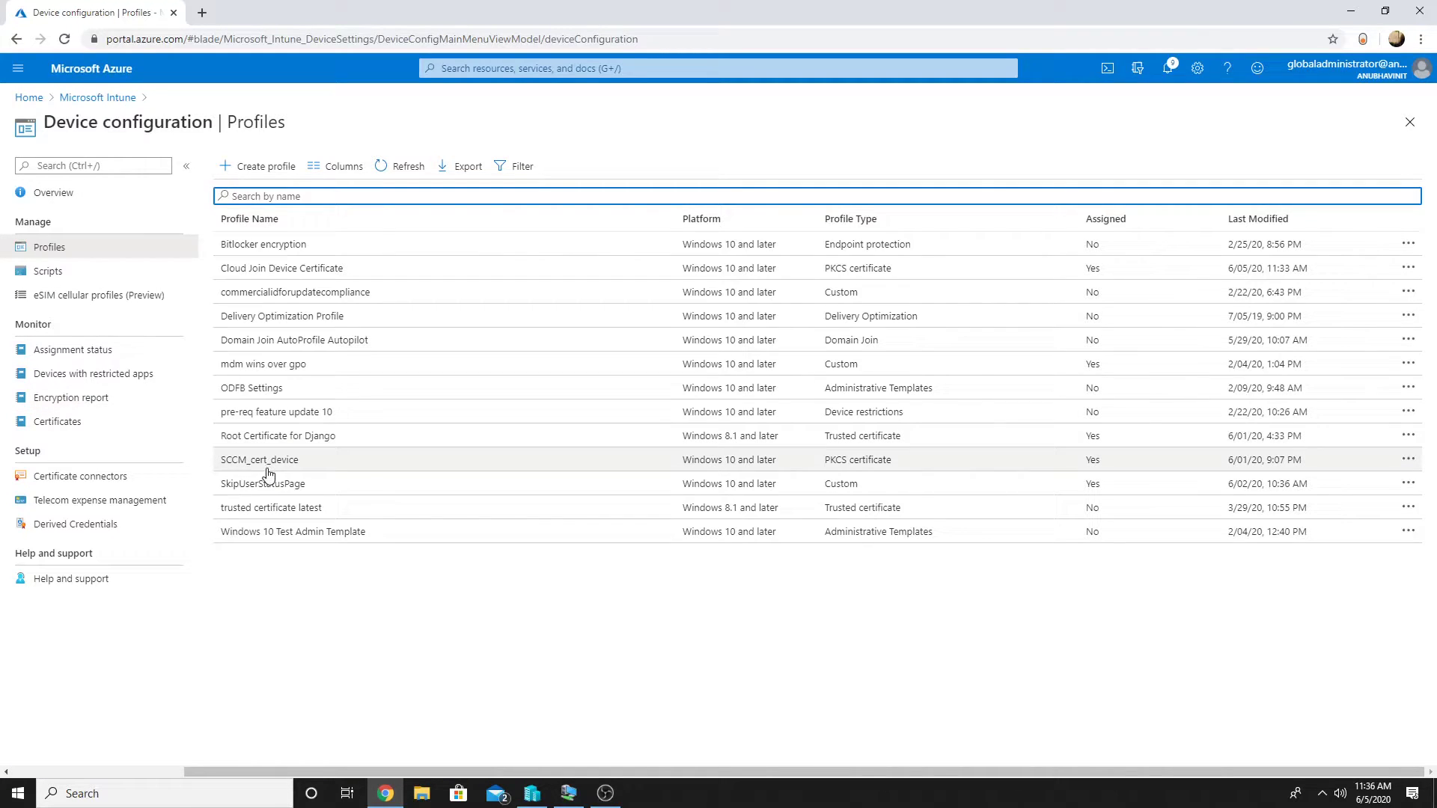
pyautogui.click(272, 268)
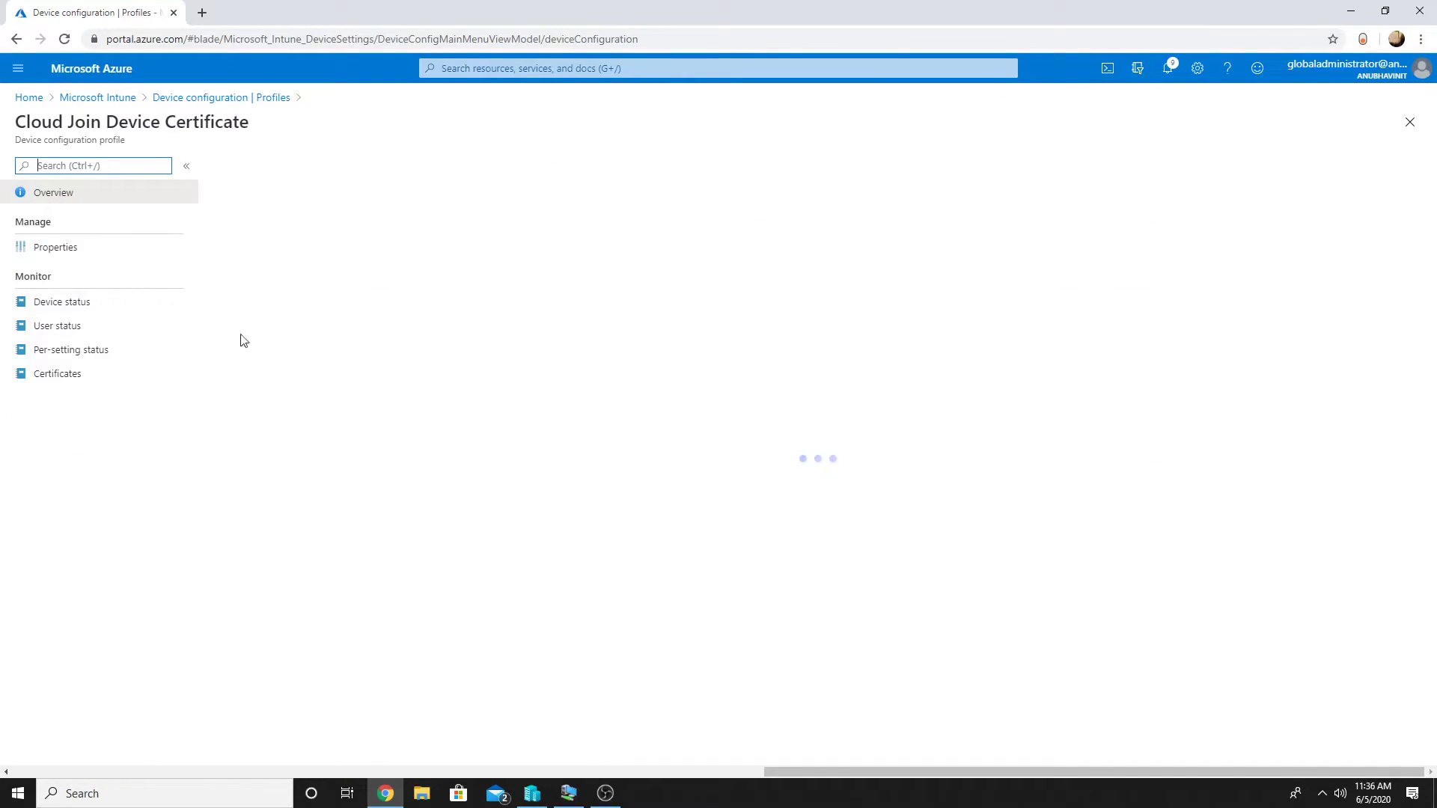
pyautogui.click(66, 247)
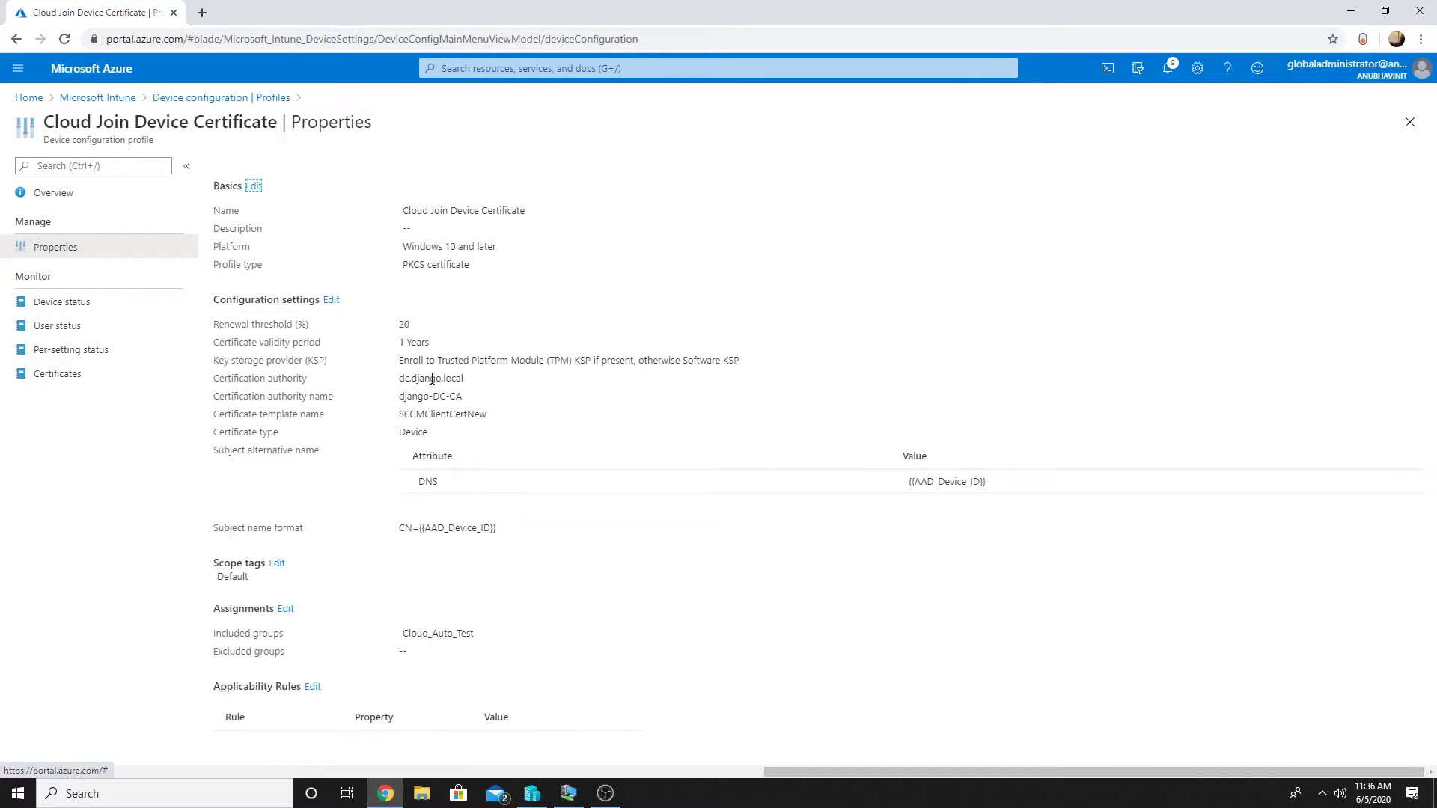
pyautogui.click(323, 301)
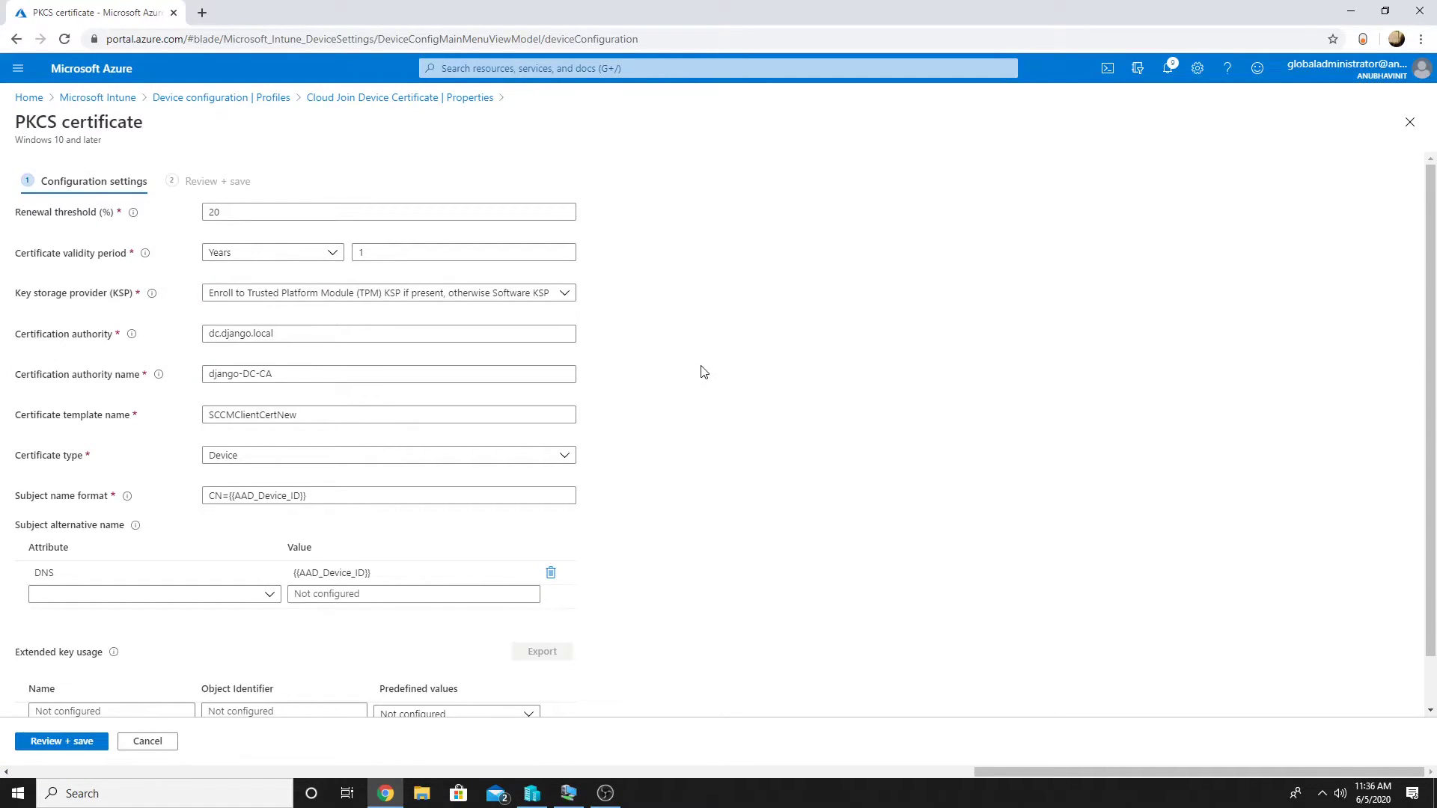
# Check the subject name CN={{AAD_Device_ID}} and the DNS {{AAD_Device_ID}} alternative name
pyautogui.scroll(-1, 696, 382)
pyautogui.click(367, 445)
pyautogui.moveTo(366, 445); pyautogui.dragTo(228, 443)
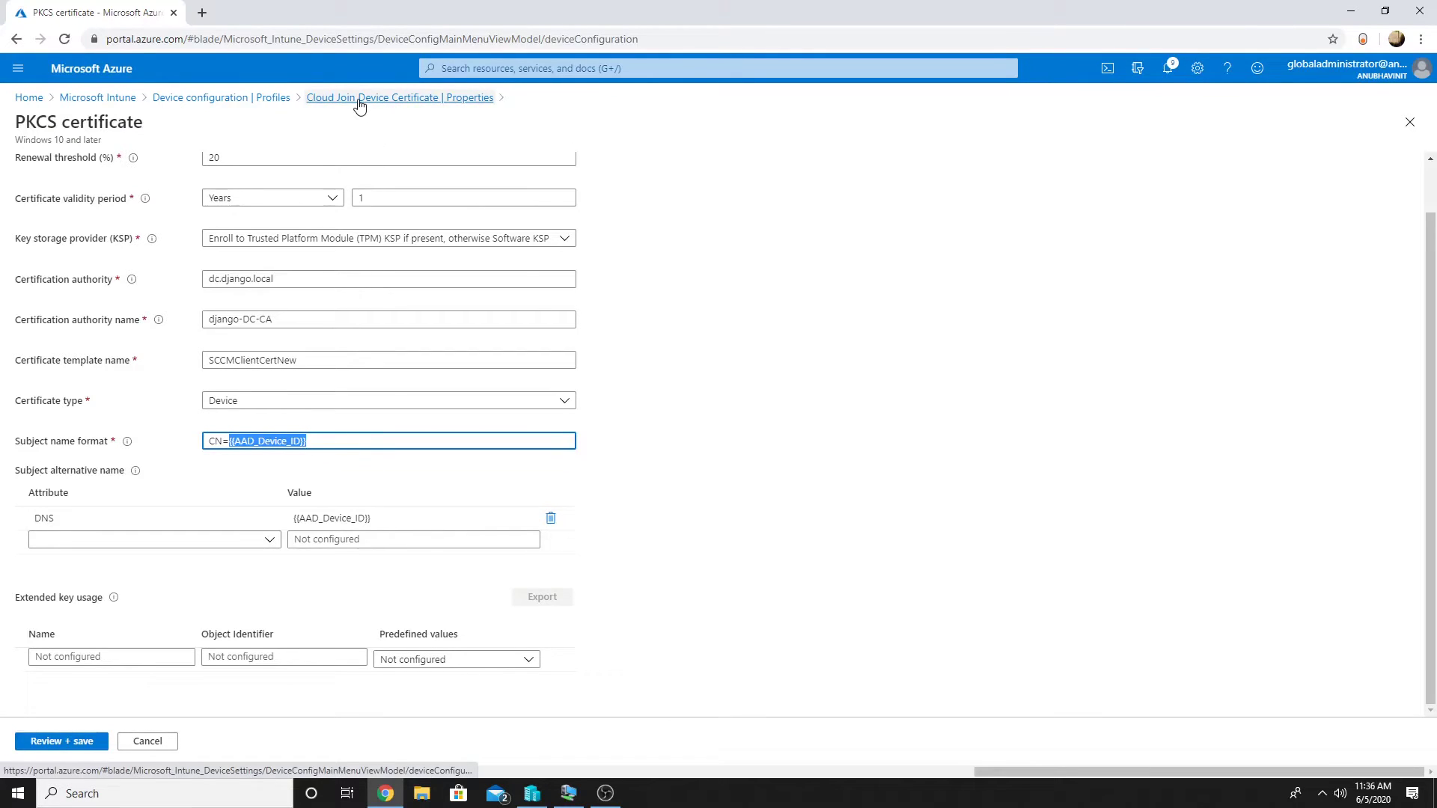
pyautogui.click(400, 519)
pyautogui.moveTo(399, 519); pyautogui.dragTo(295, 516)
pyautogui.click(266, 516)
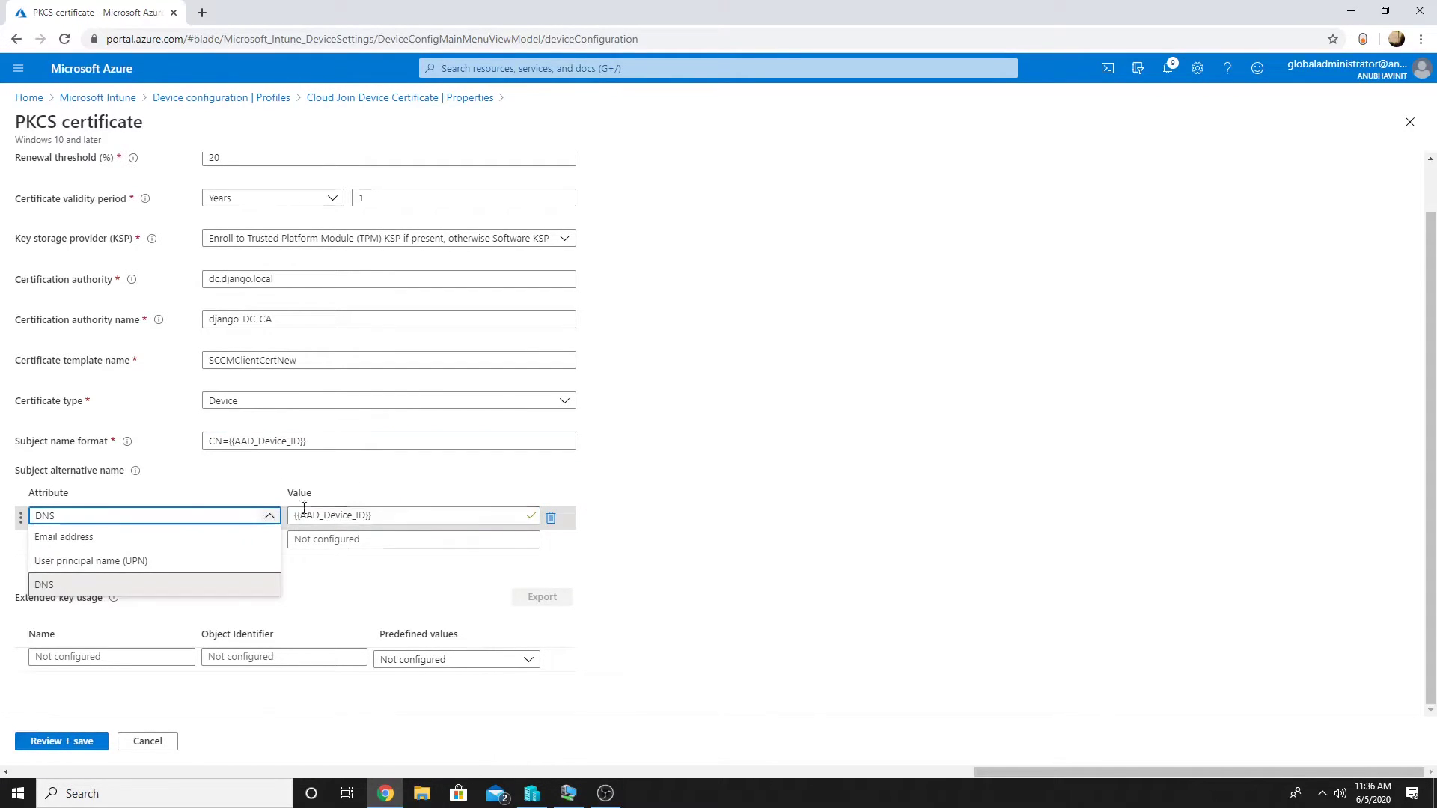
pyautogui.click(718, 392)
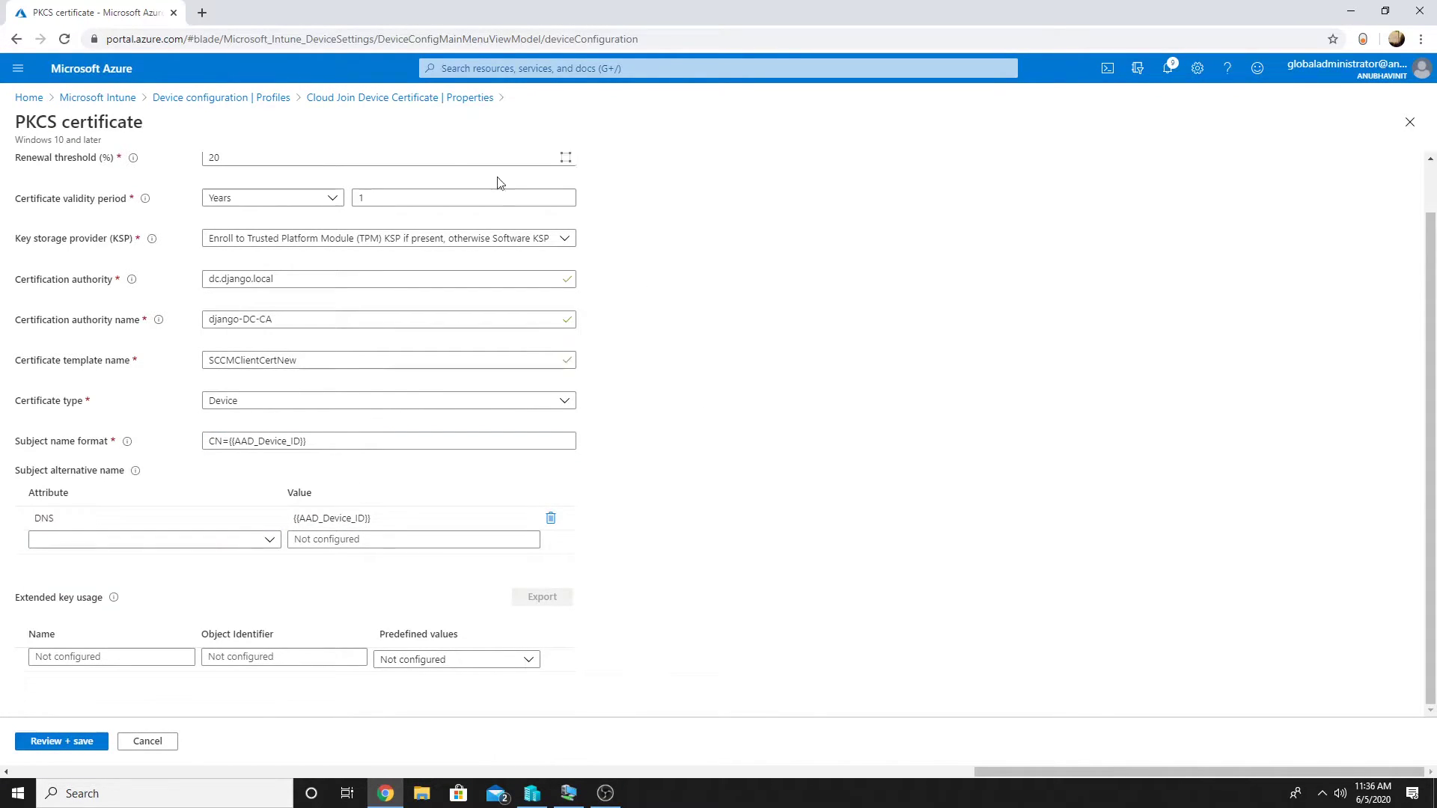
# Check that Root Certificate for Django is assigned to Cloud_Auto_Test, then return to Profiles
pyautogui.click(249, 99)
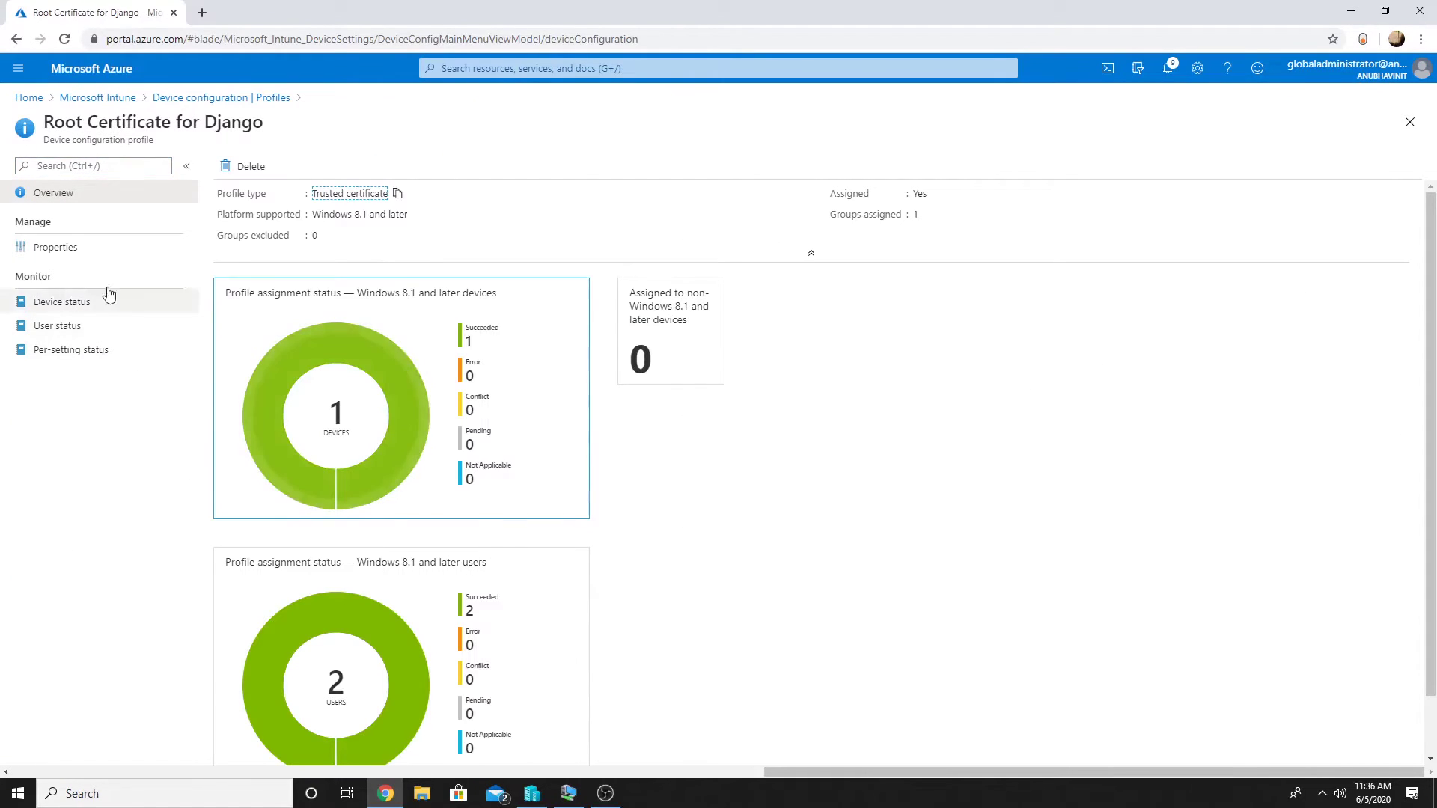
pyautogui.click(51, 247)
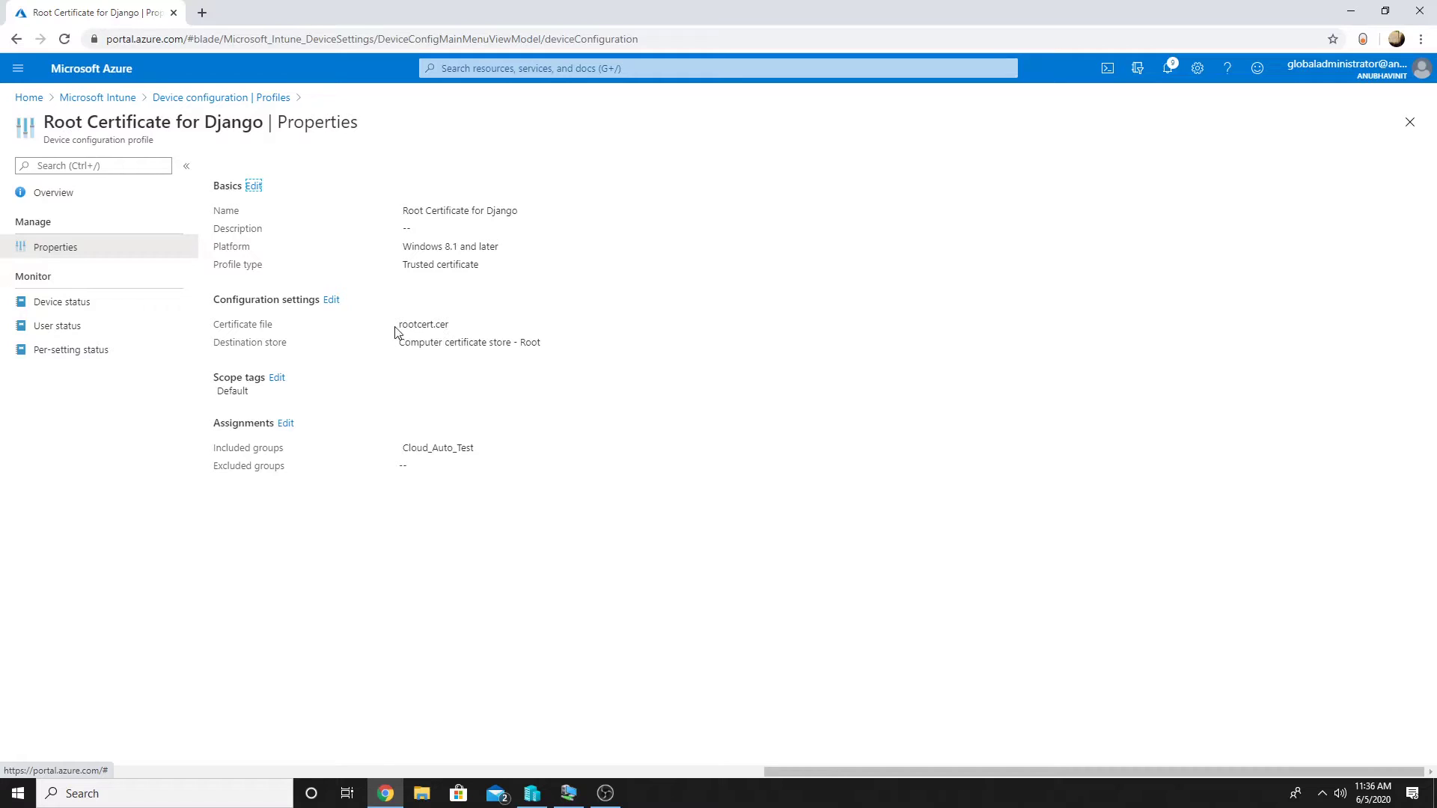
pyautogui.moveTo(401, 447); pyautogui.dragTo(482, 448)
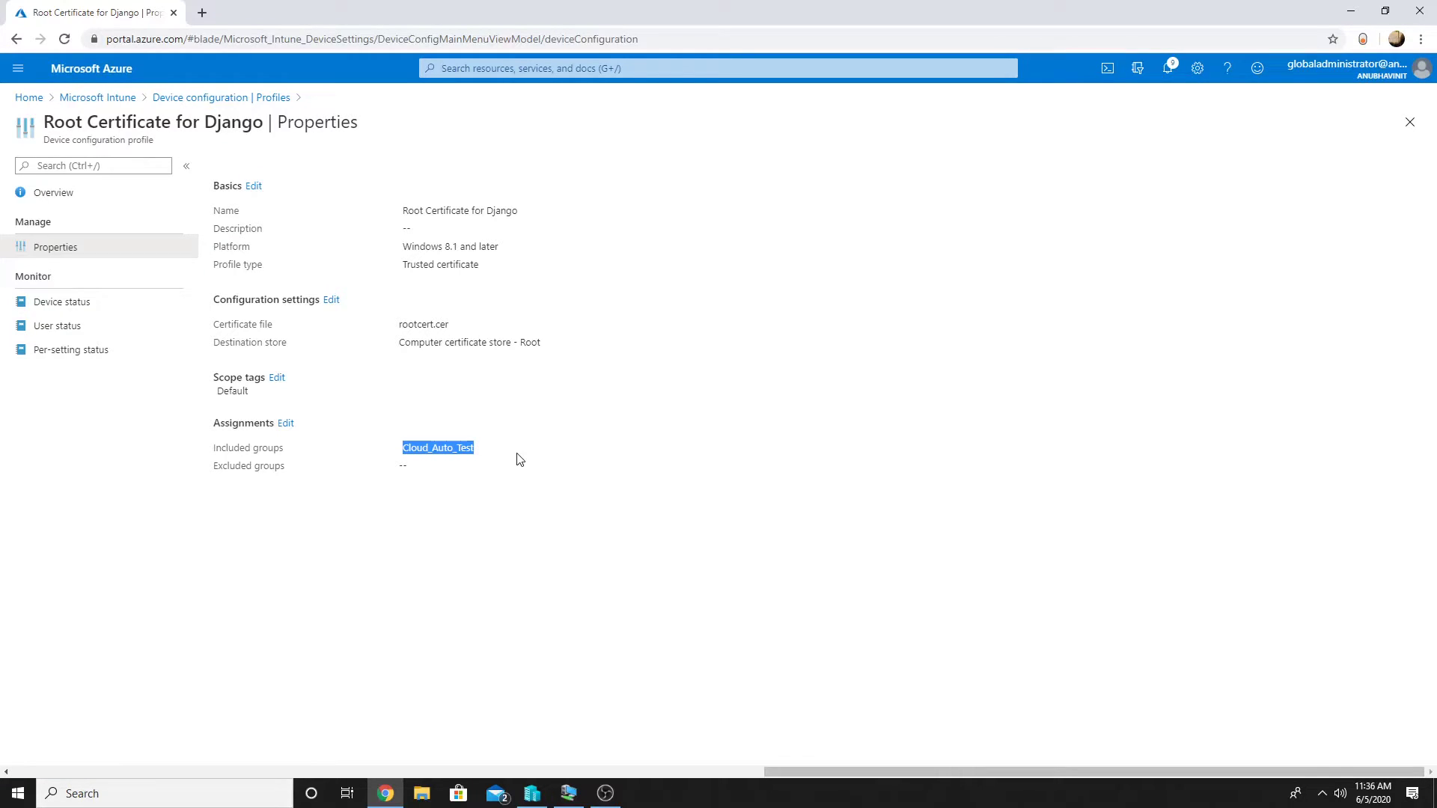
pyautogui.click(222, 97)
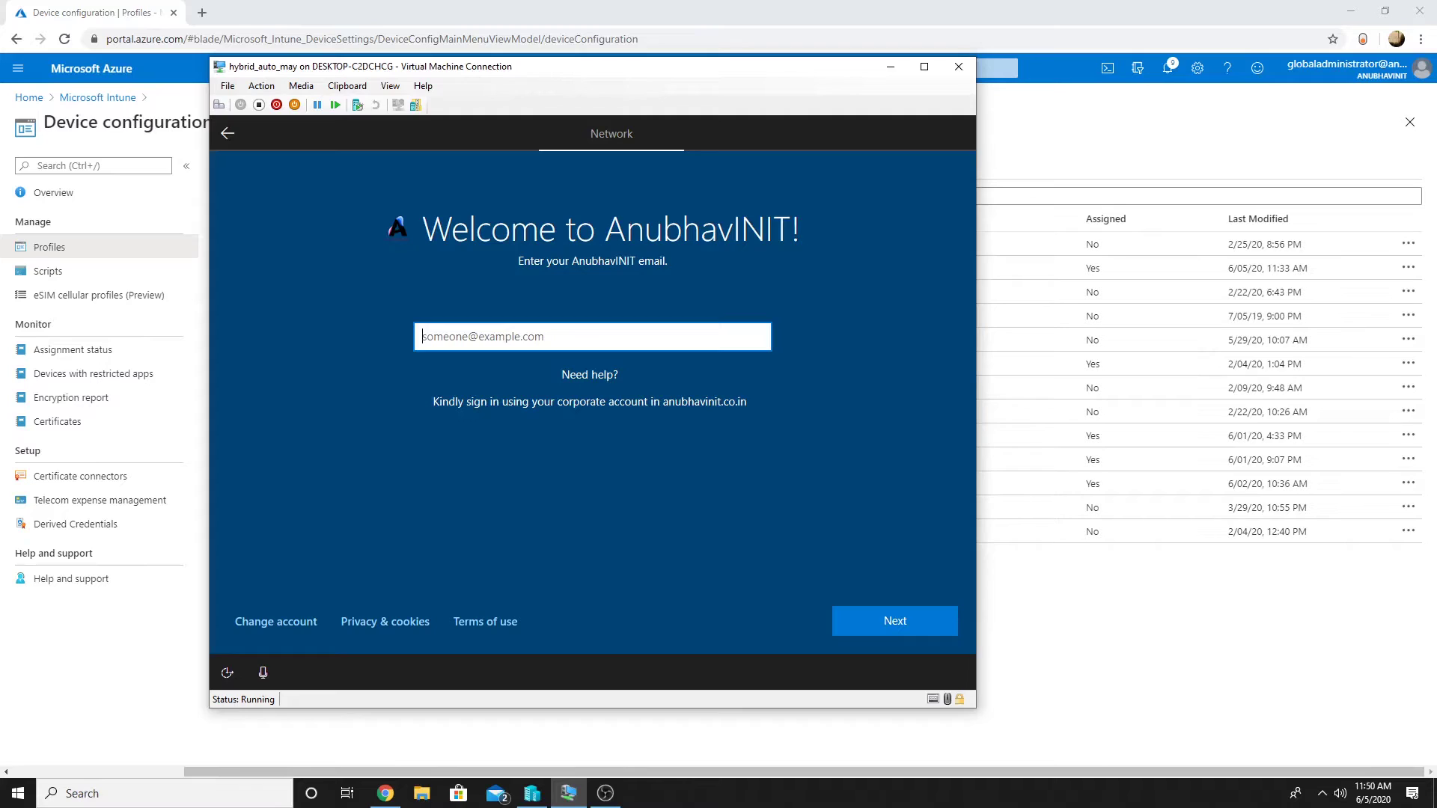
# Sign the Autopilot VM in with the work account e-mail, password and verification code
pyautogui.hotkey('ctrl', 'v')
pyautogui.click(932, 618)
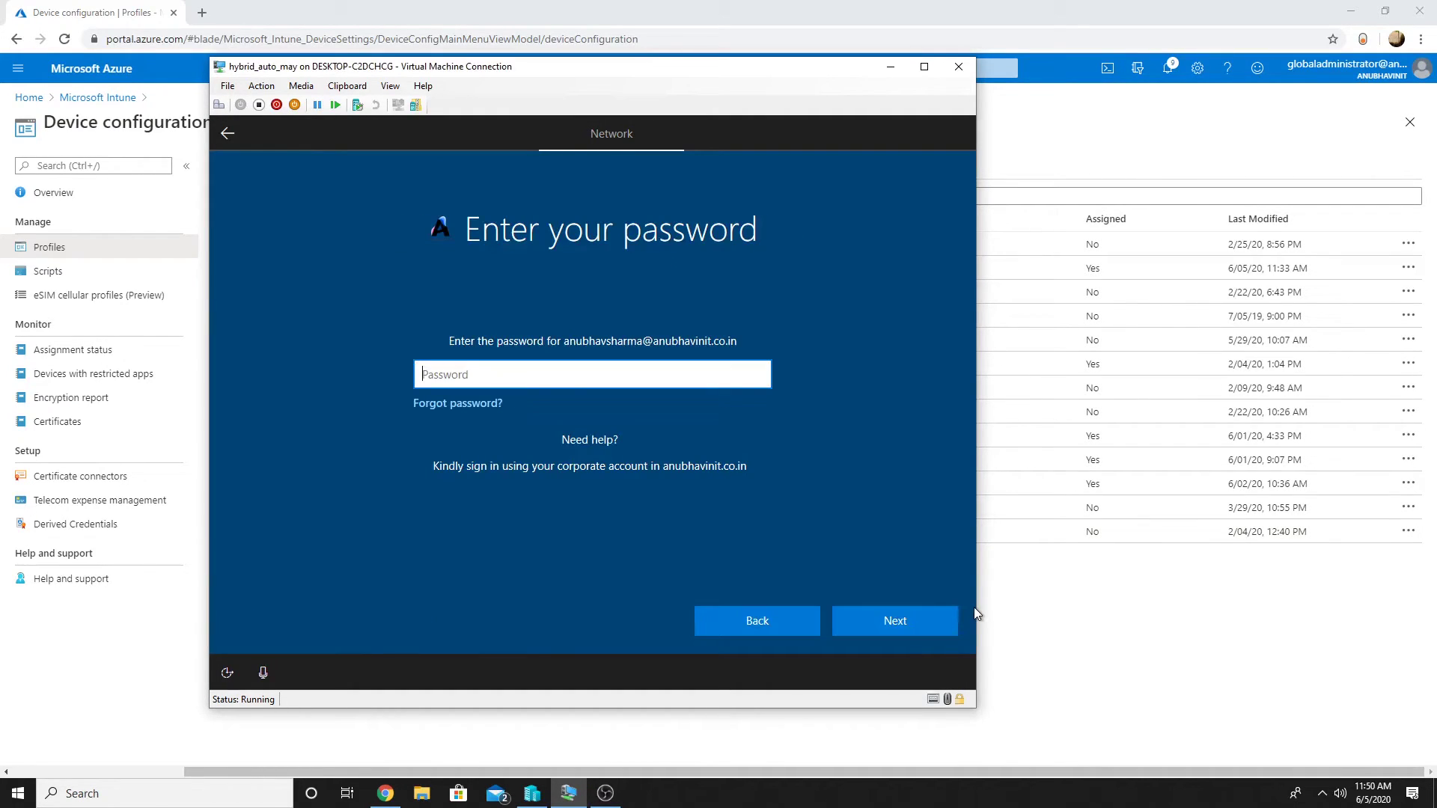
pyautogui.hotkey('ctrl', 'v')
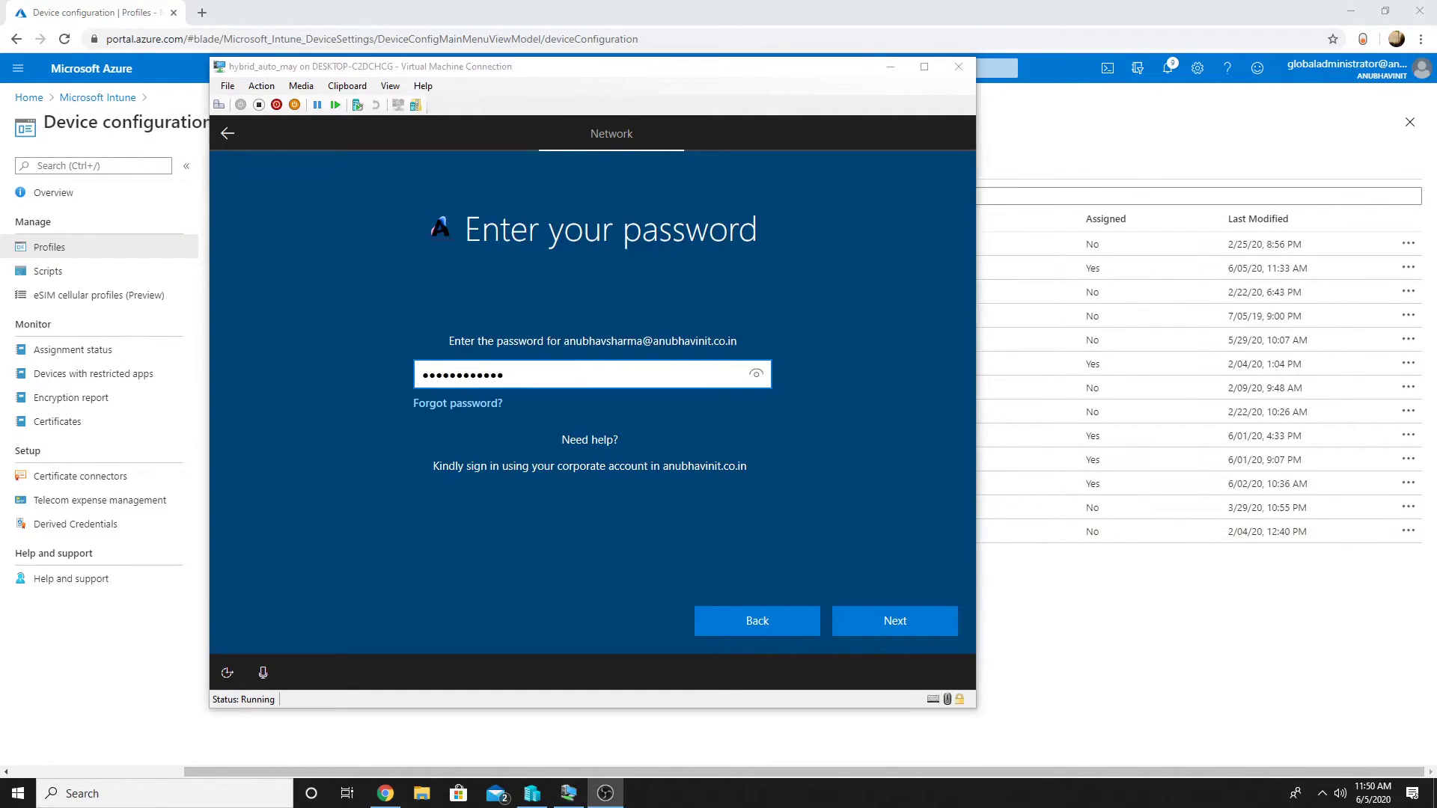
pyautogui.click(879, 627)
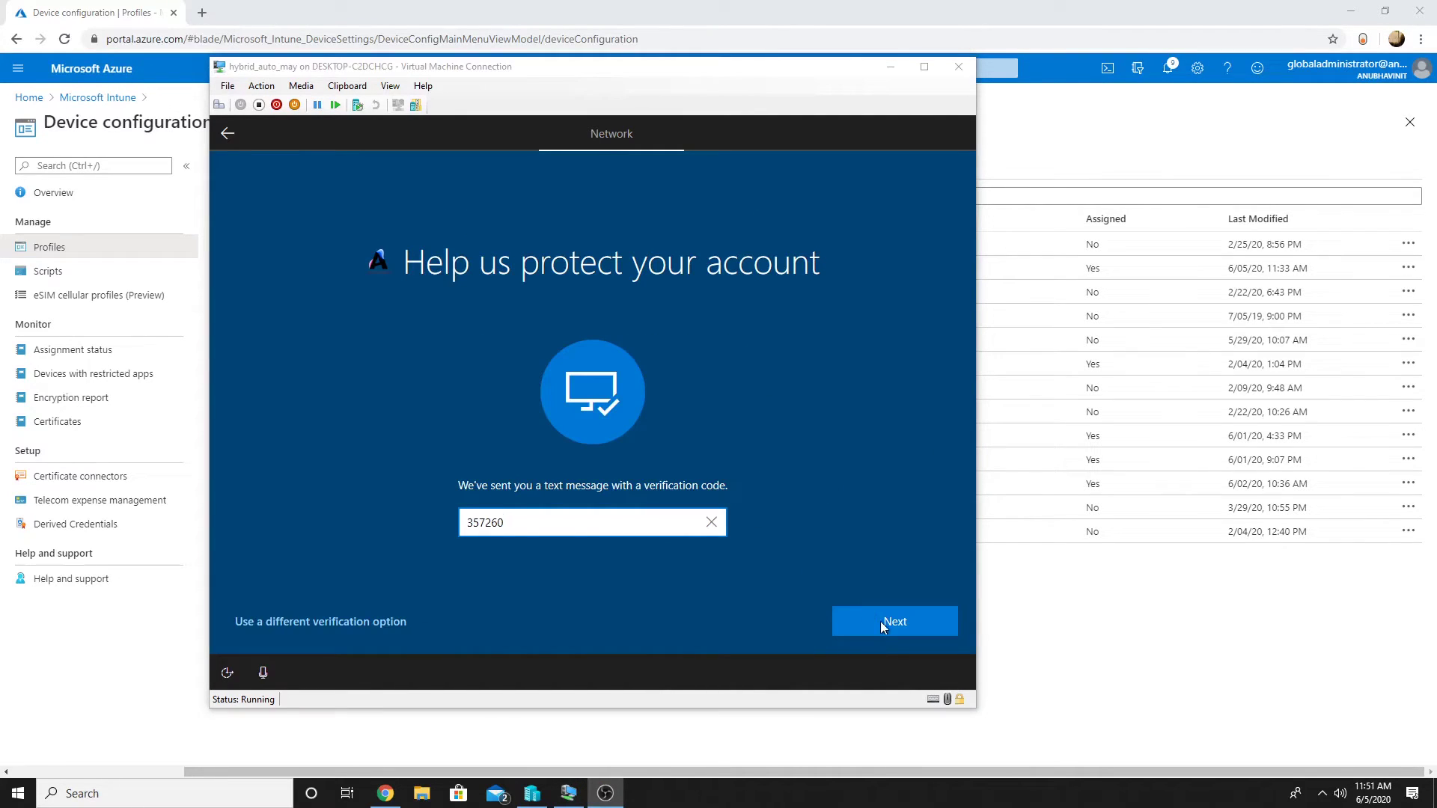
pyautogui.click(883, 623)
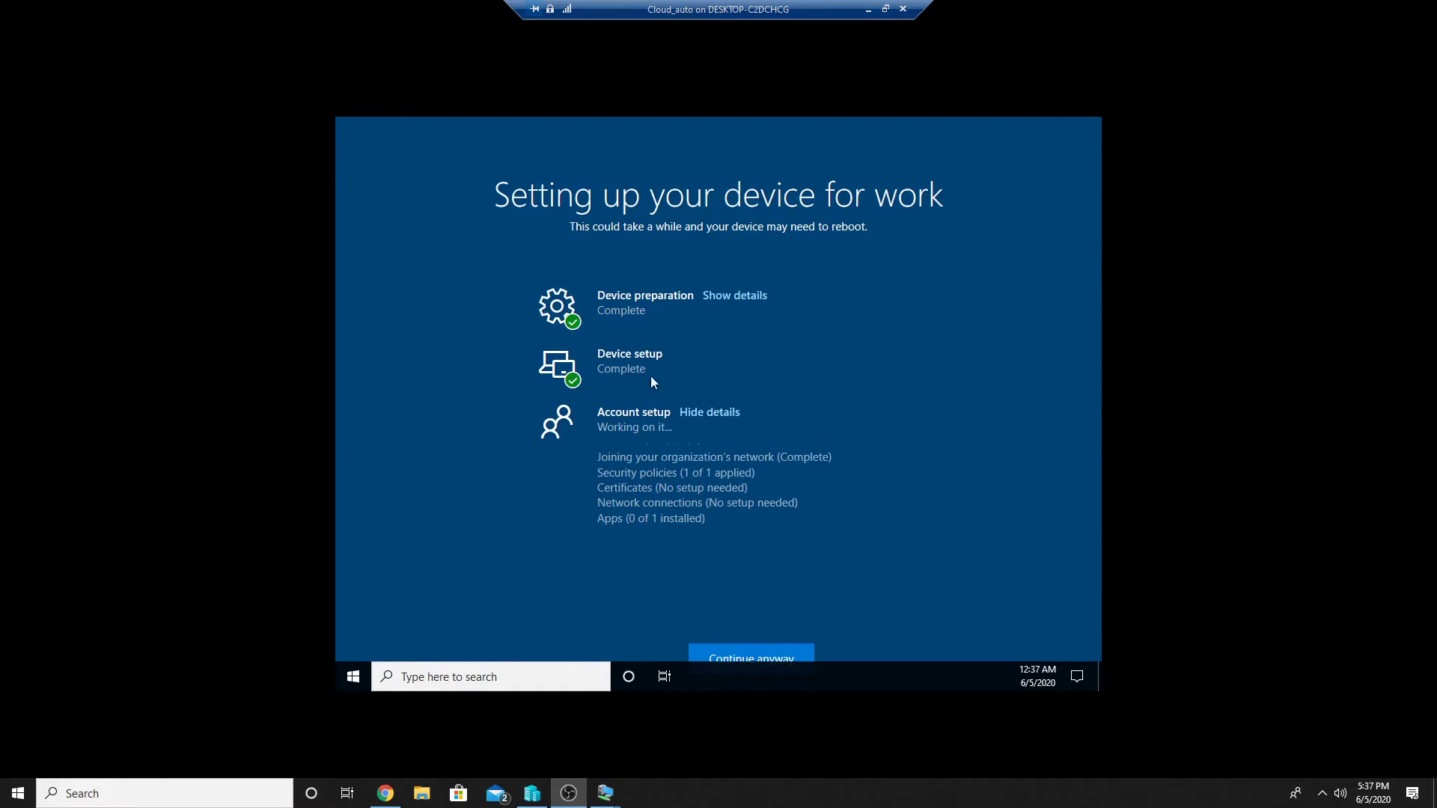
# Launch mmc from search inside the setup VM
pyautogui.click(788, 360)
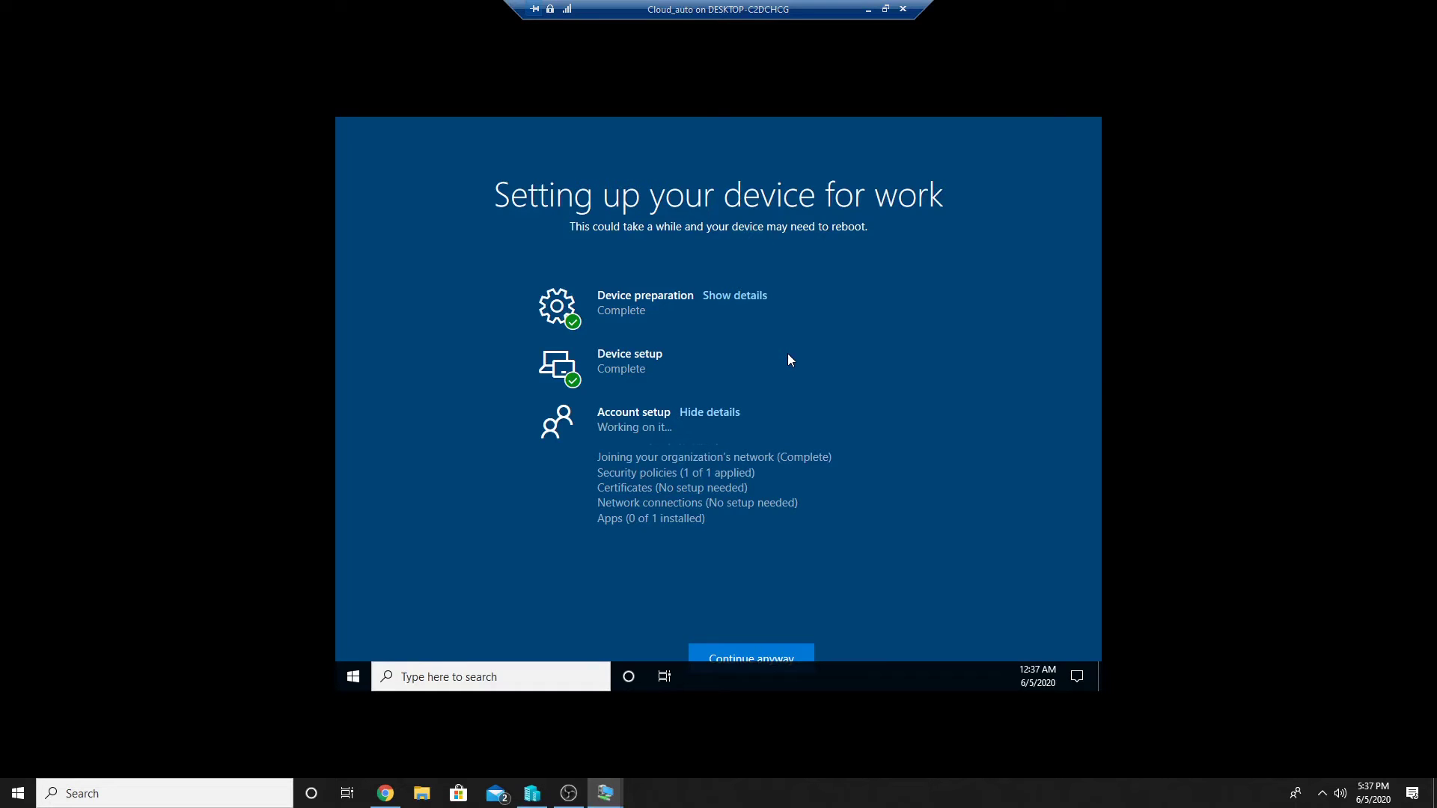
pyautogui.press('super')
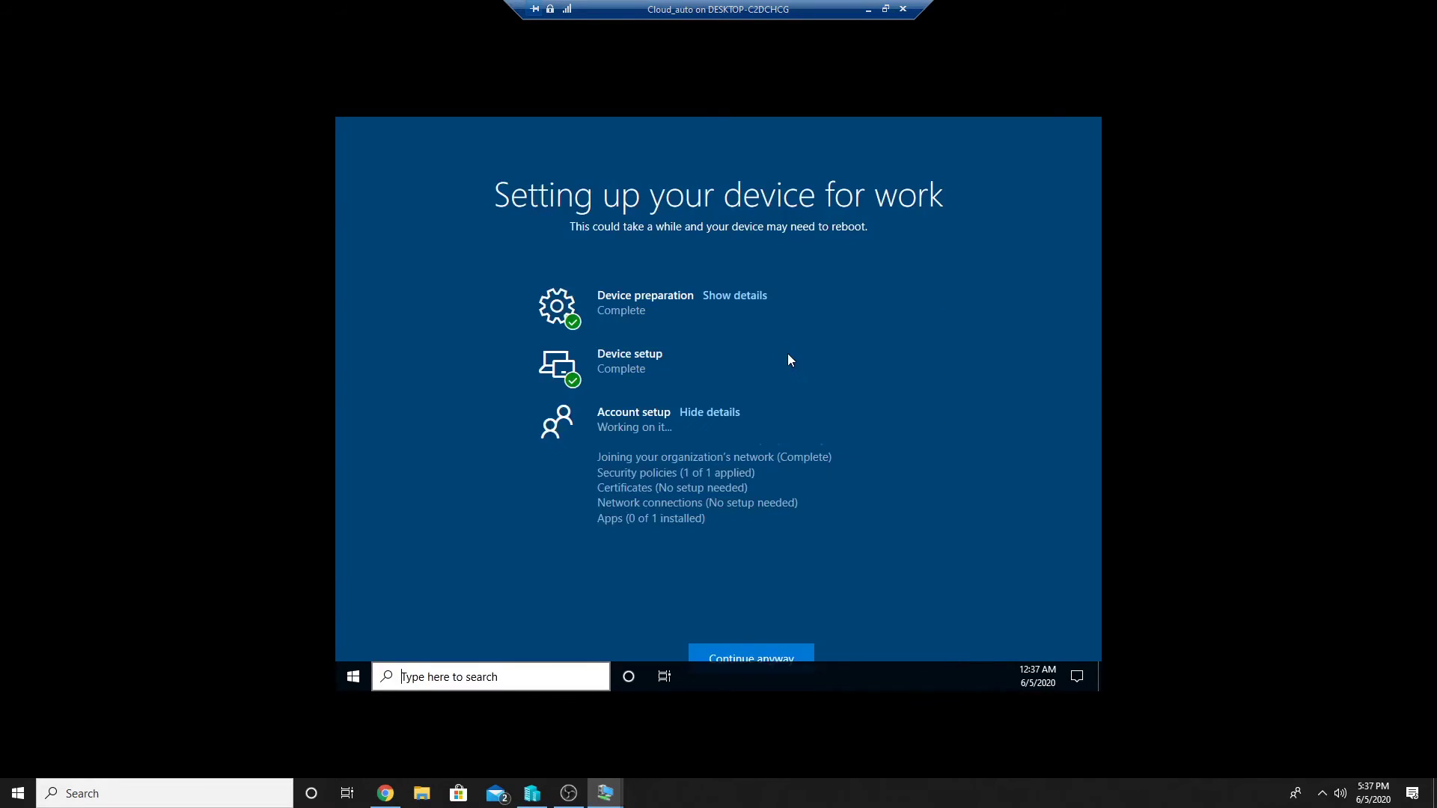
pyautogui.write('mmc')
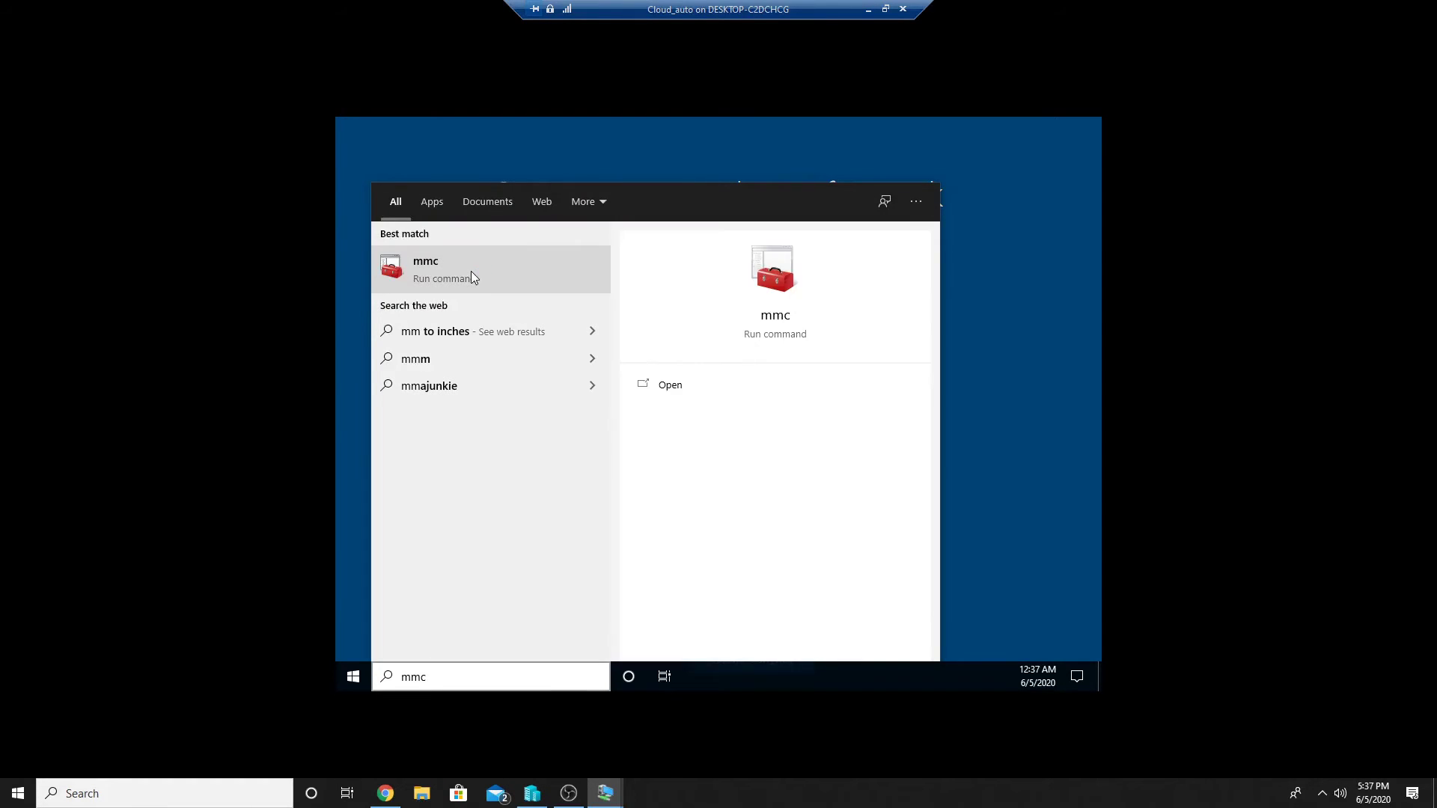
pyautogui.click(472, 274)
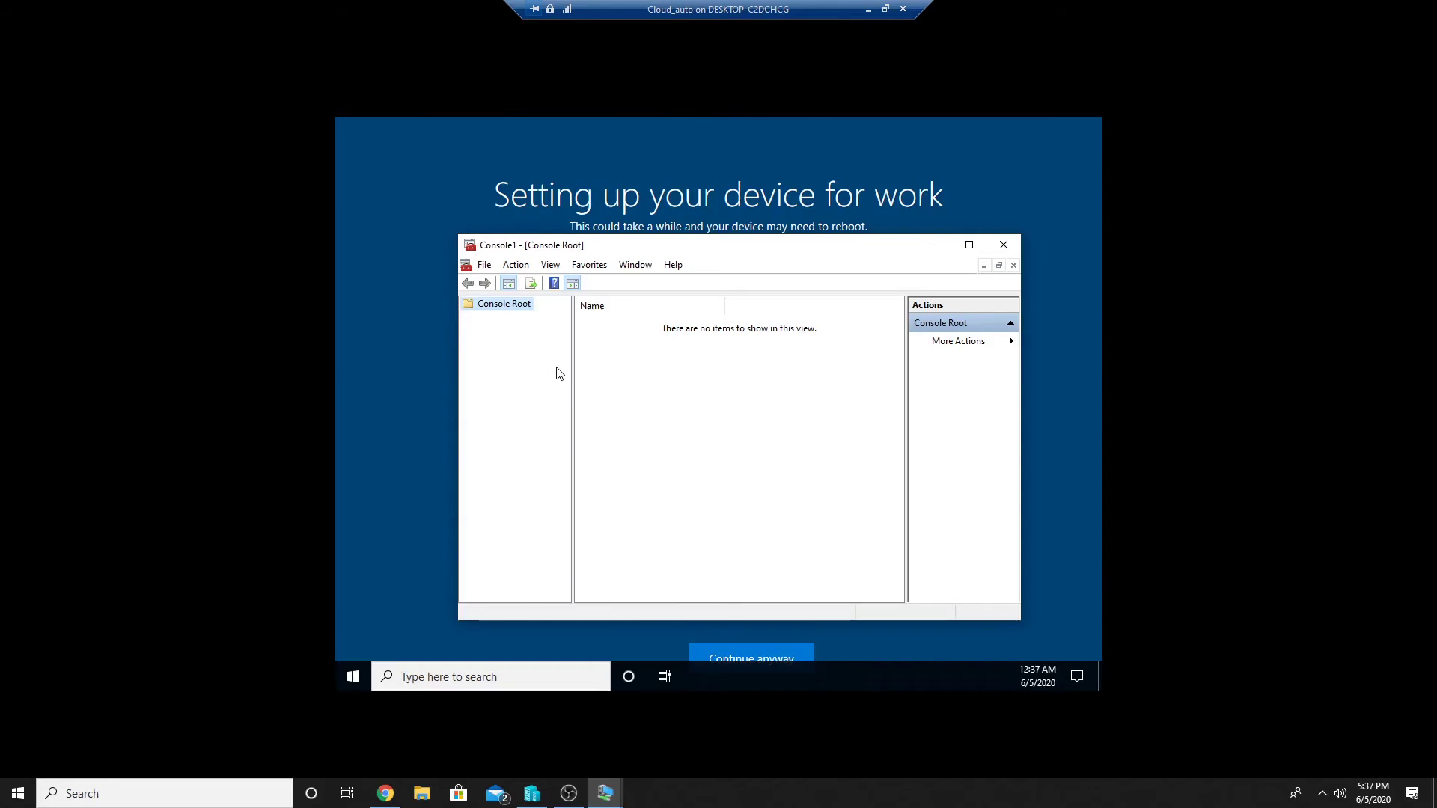
# Add the Certificates snap-in for the local computer account and expand it
pyautogui.hotkey('ctrl', 'm')
pyautogui.click(552, 370)
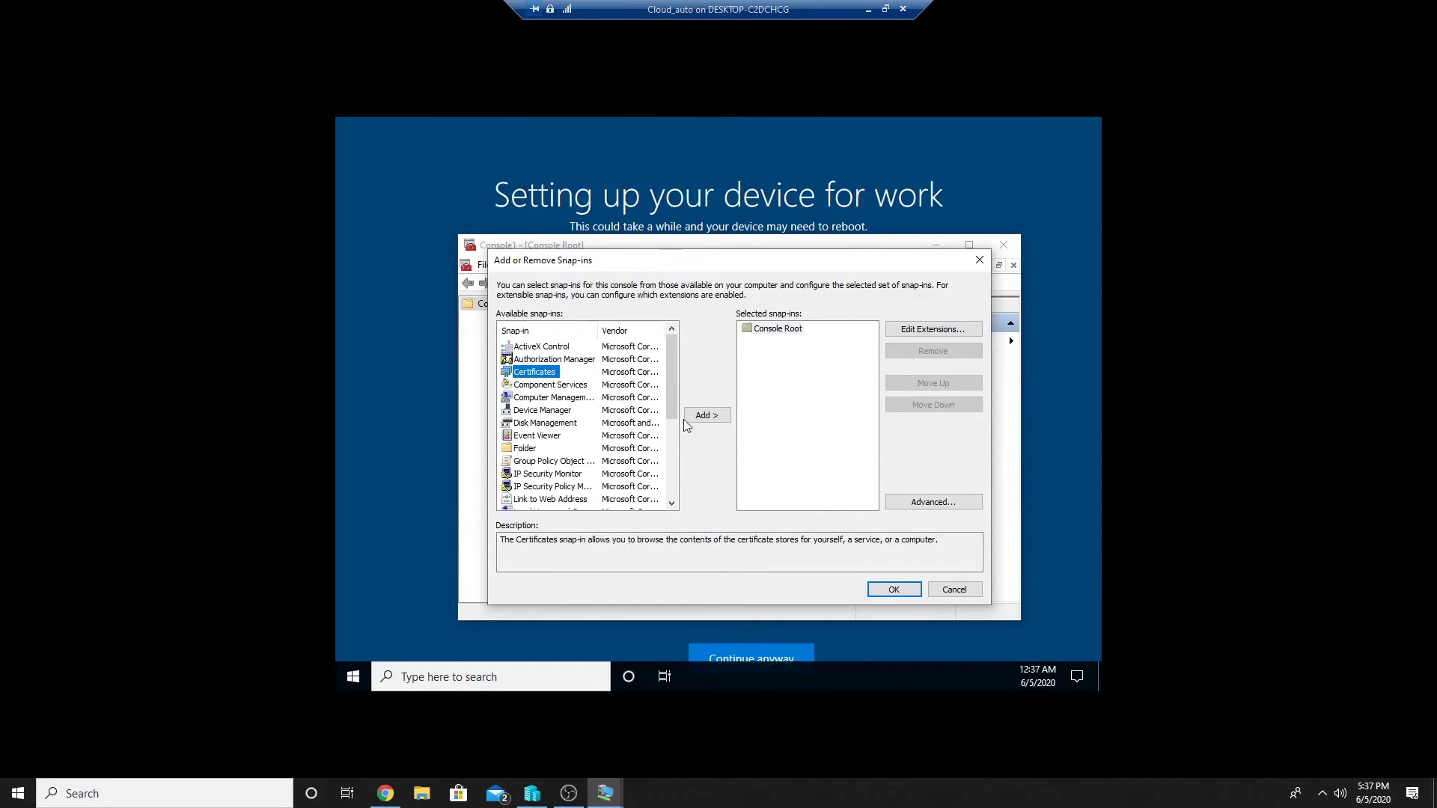
pyautogui.click(708, 415)
pyautogui.click(577, 357)
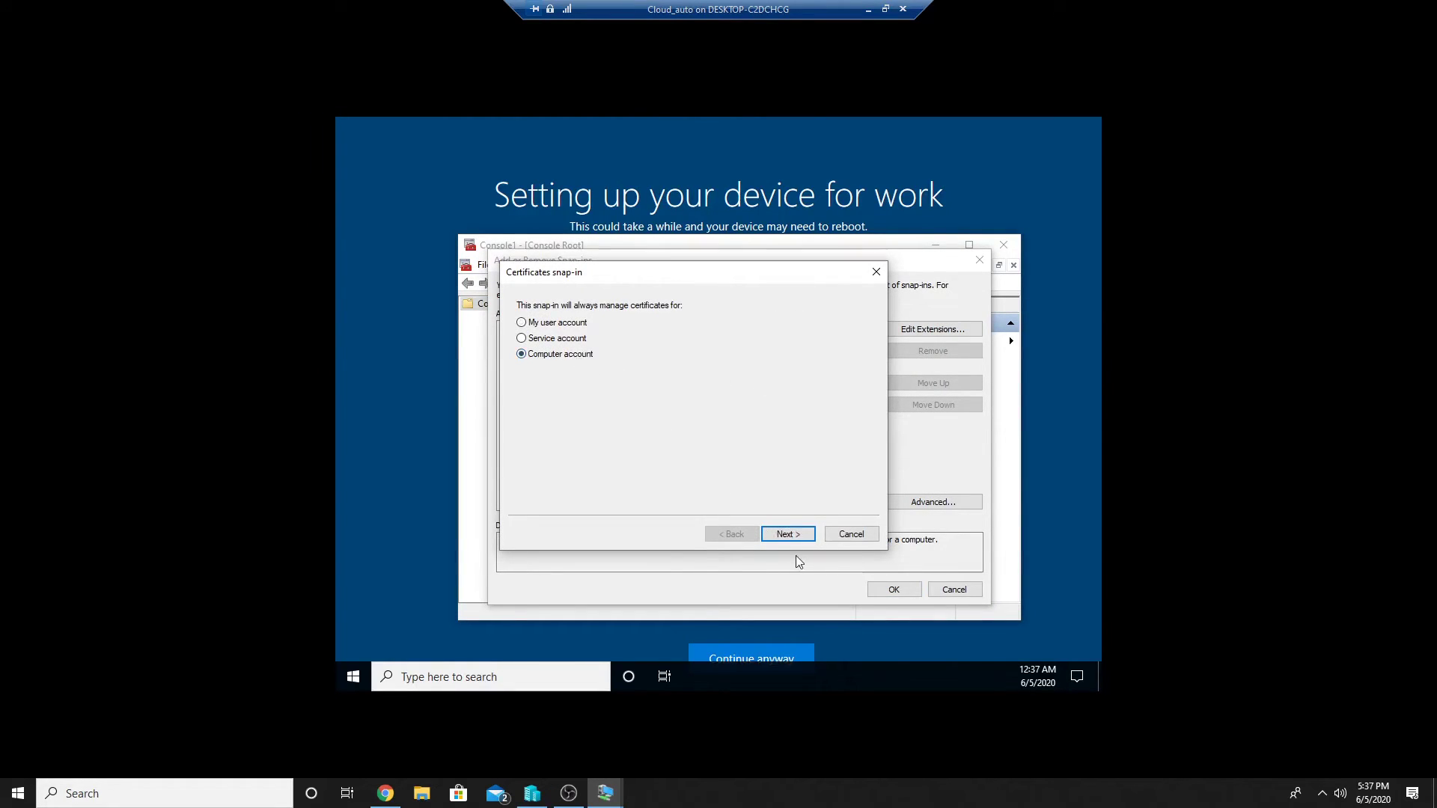
pyautogui.click(789, 536)
pyautogui.click(788, 536)
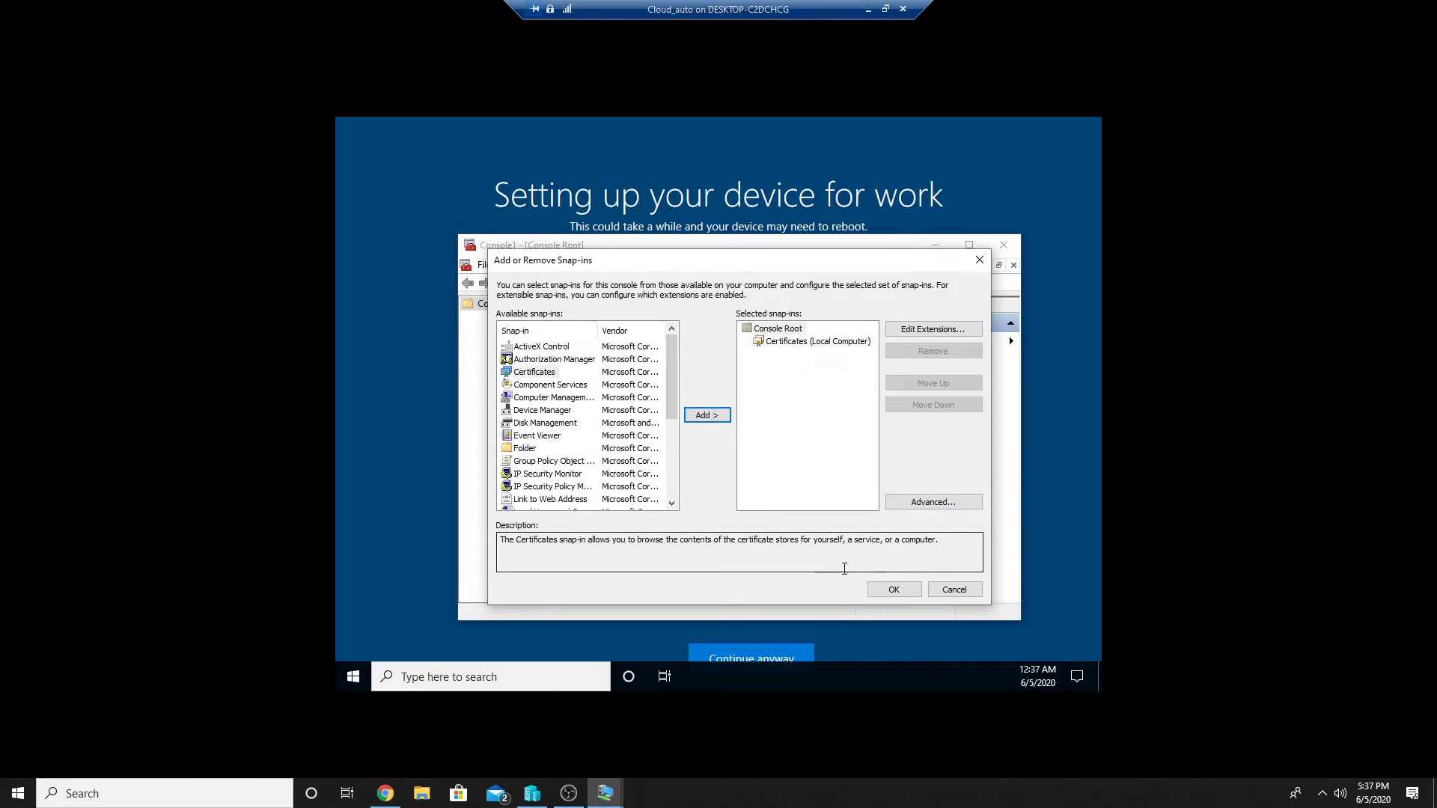
pyautogui.click(893, 590)
pyautogui.doubleClick(500, 320)
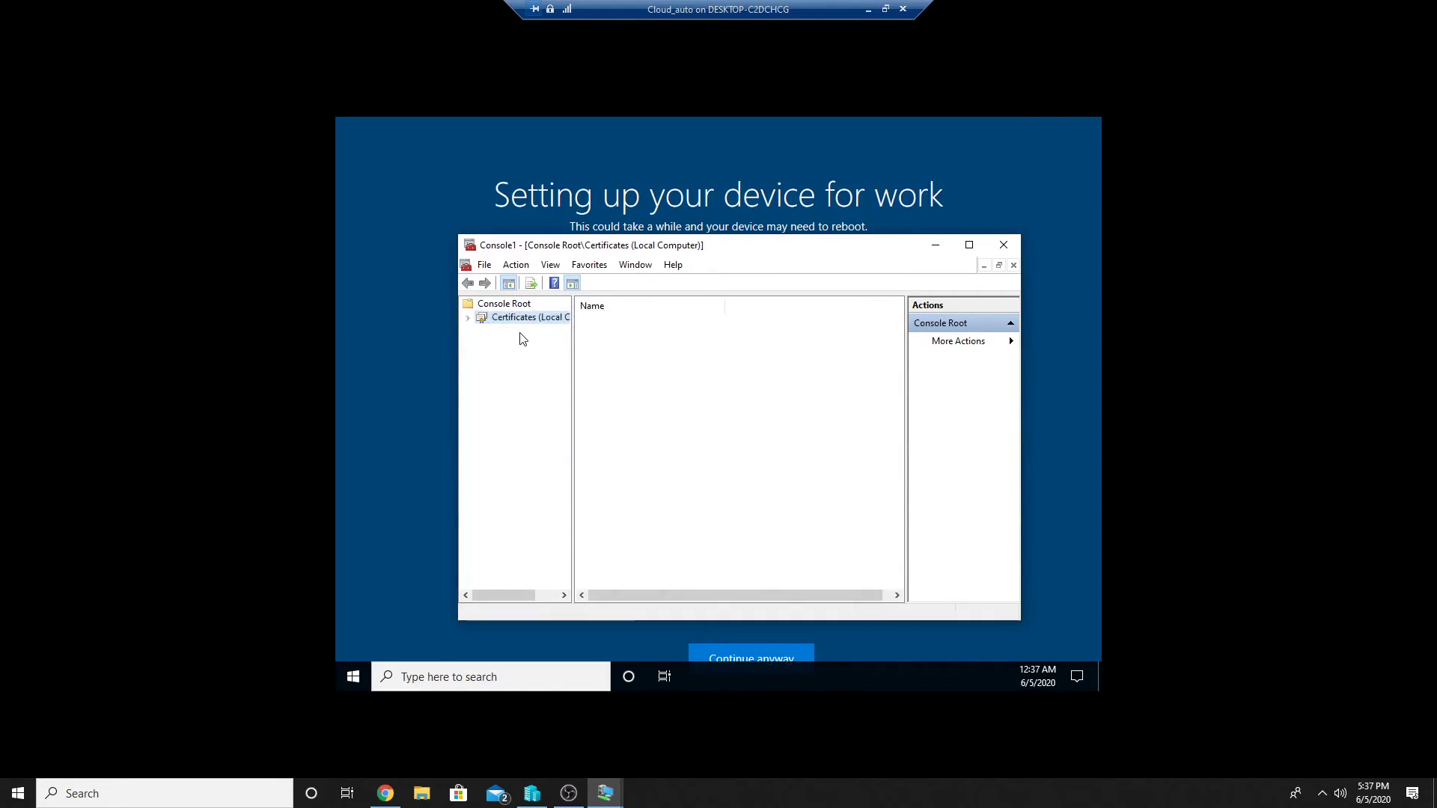
# Open Personal > Certificates and select the certificate issued by django-DC-CA
pyautogui.doubleClick(522, 330)
pyautogui.click(528, 343)
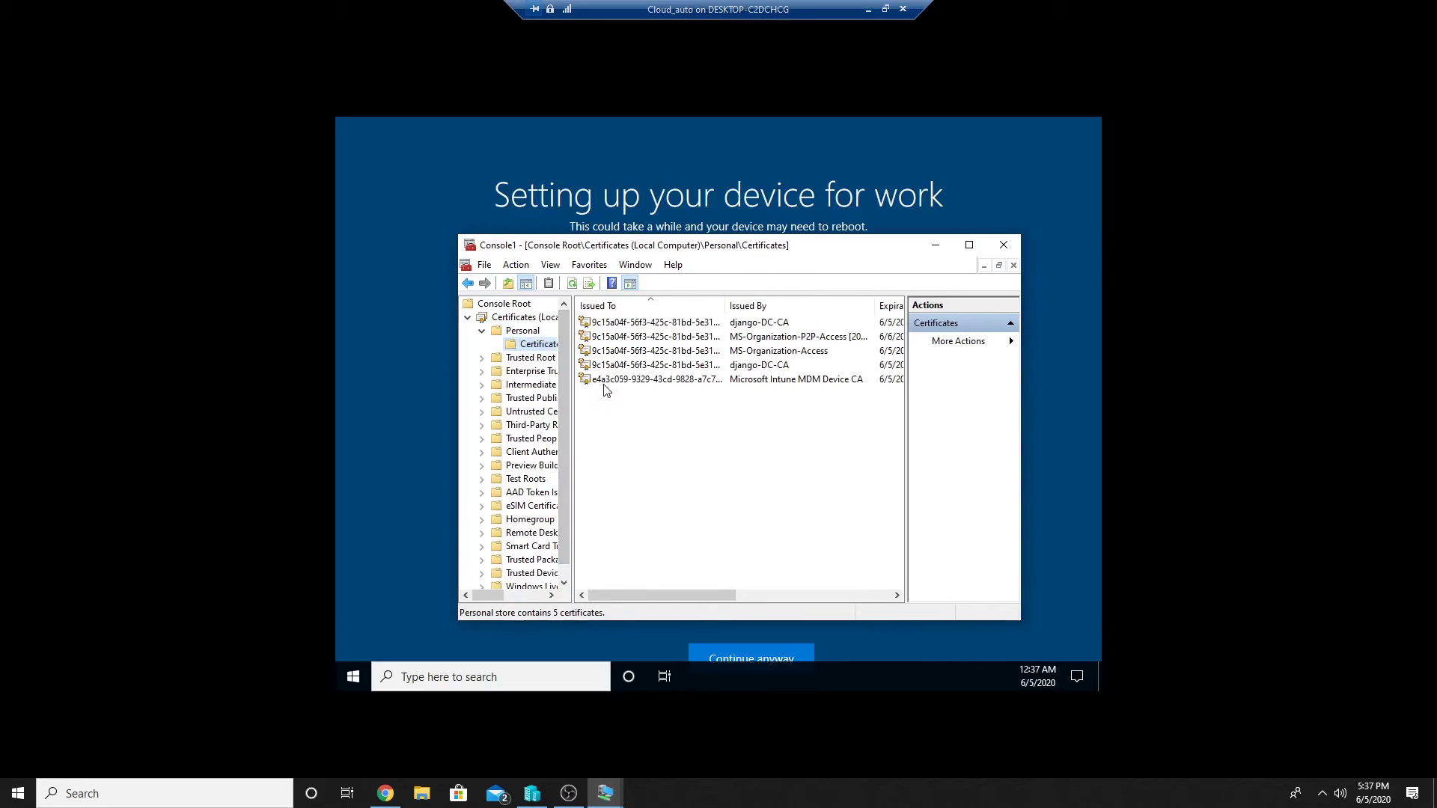
pyautogui.click(614, 365)
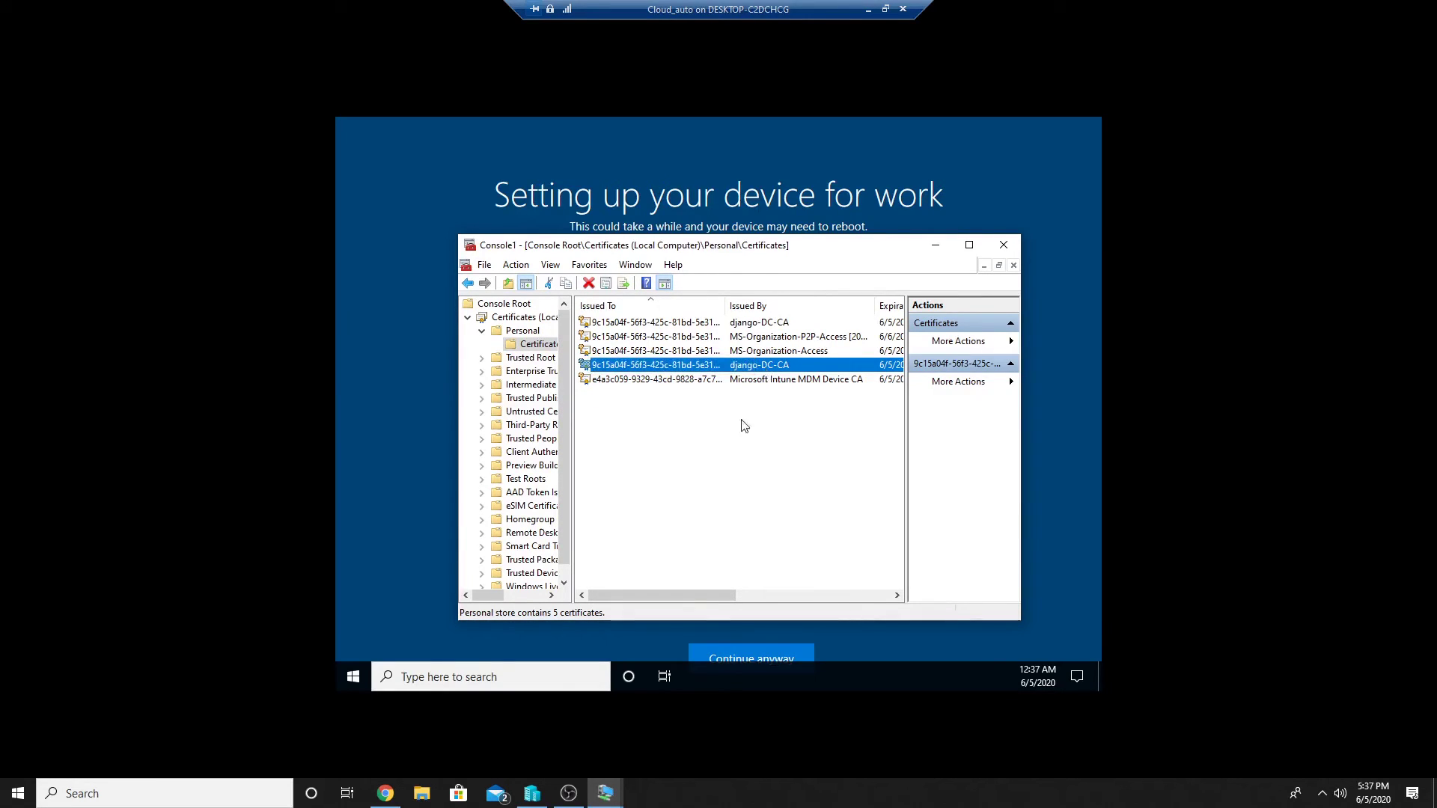
pyautogui.moveTo(701, 595); pyautogui.dragTo(676, 573)
# Close the management console without saving Console1 settings
pyautogui.click(1004, 245)
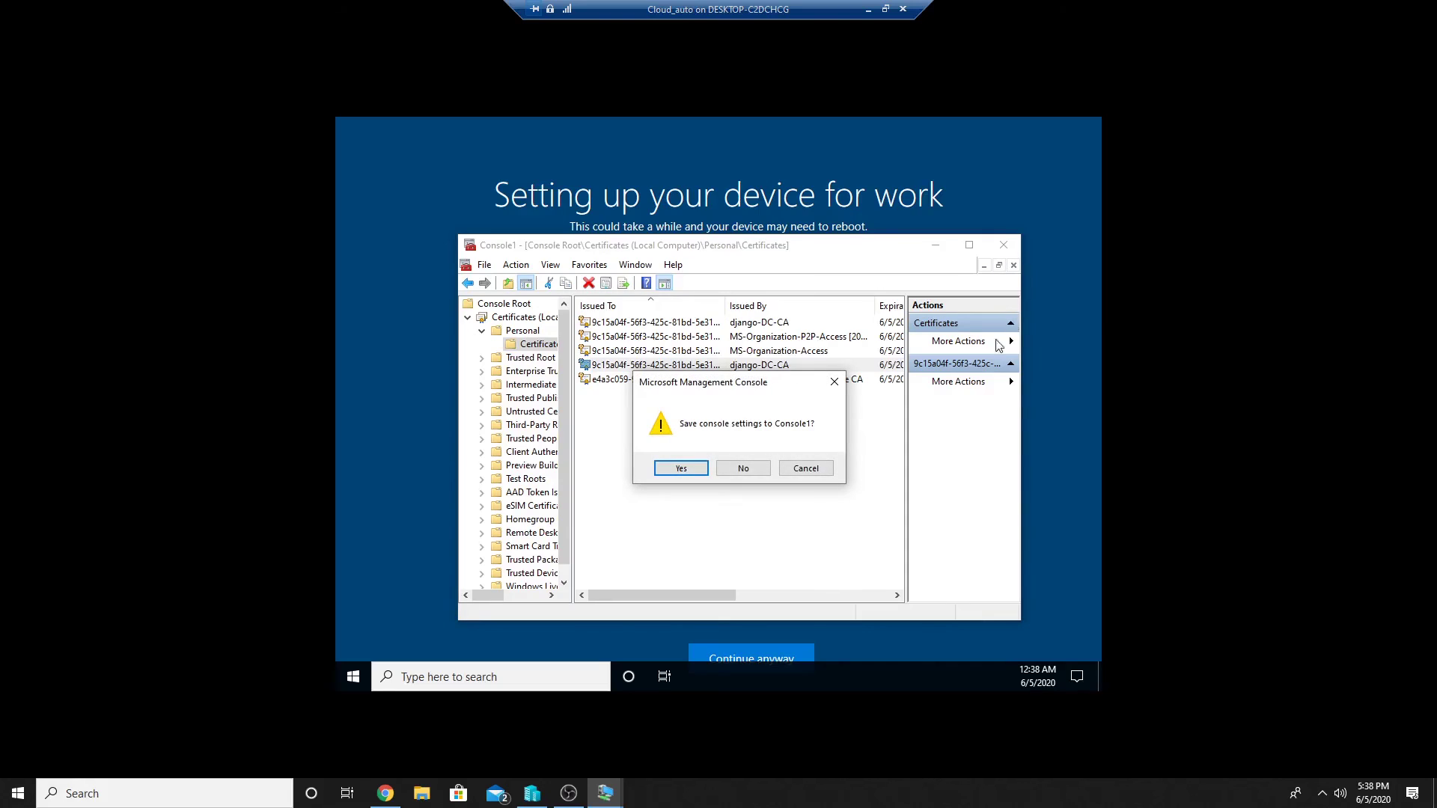
pyautogui.click(747, 472)
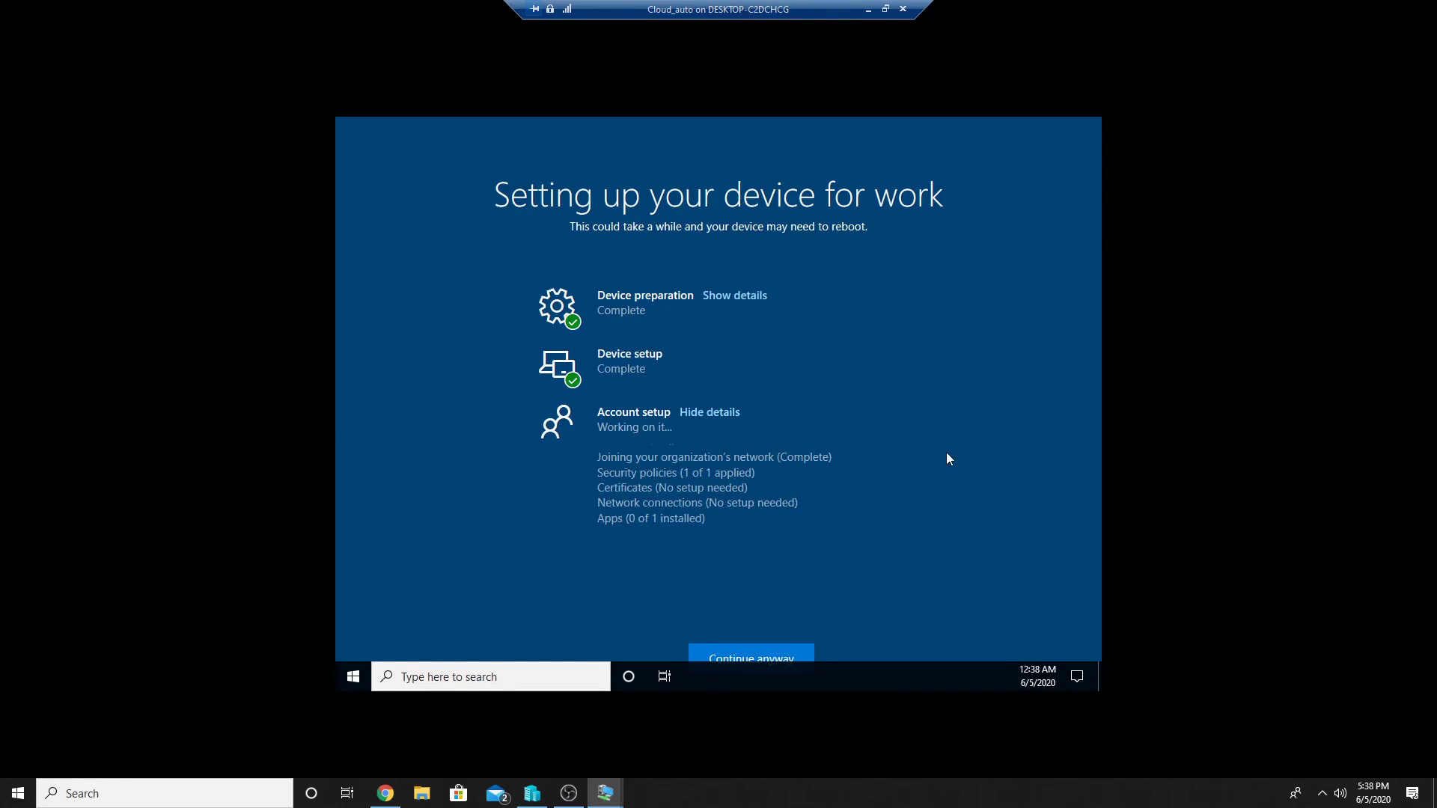